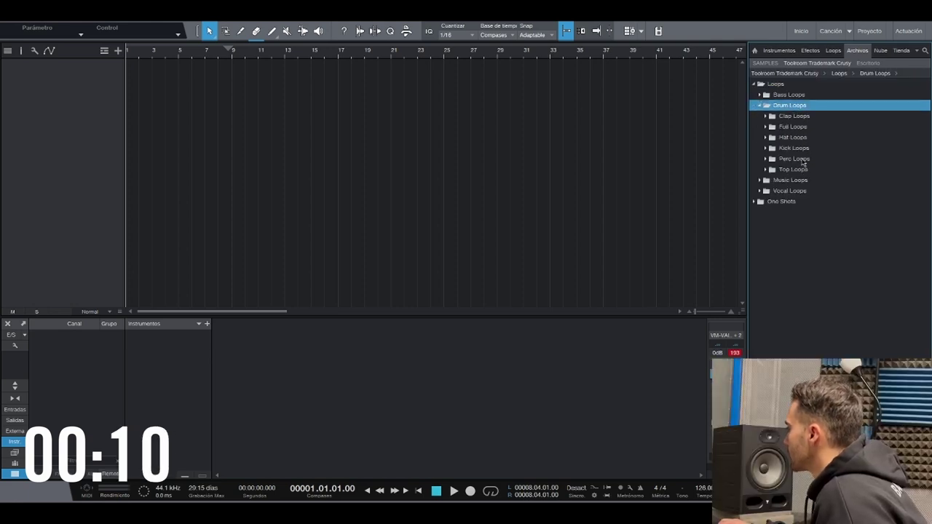
Audition the percussion loops in the Perc Loops folder one after another, starting from the Berlin loop.
{"action": "double_click", "coordinate": [795, 159]}
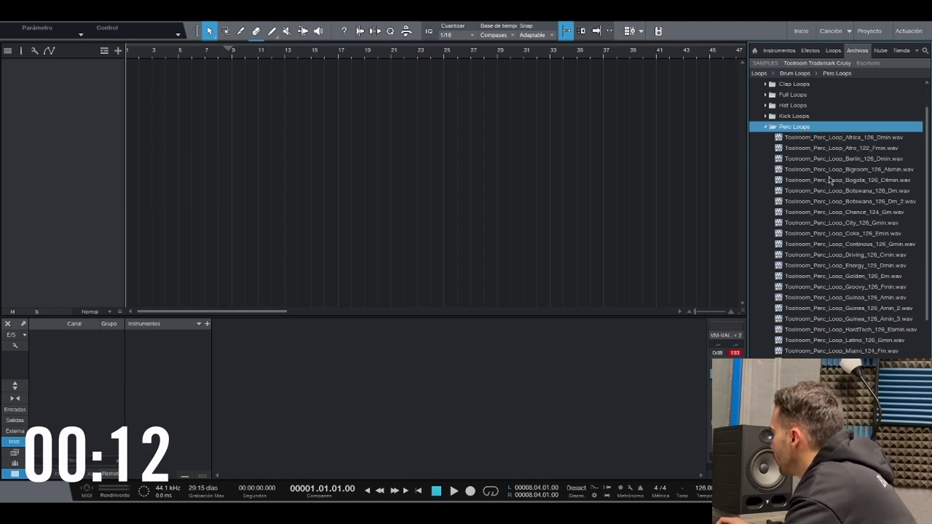
{"action": "scroll", "coordinate": [829, 175], "scroll_direction": "down", "scroll_amount": 1}
{"action": "left_click", "coordinate": [837, 149]}
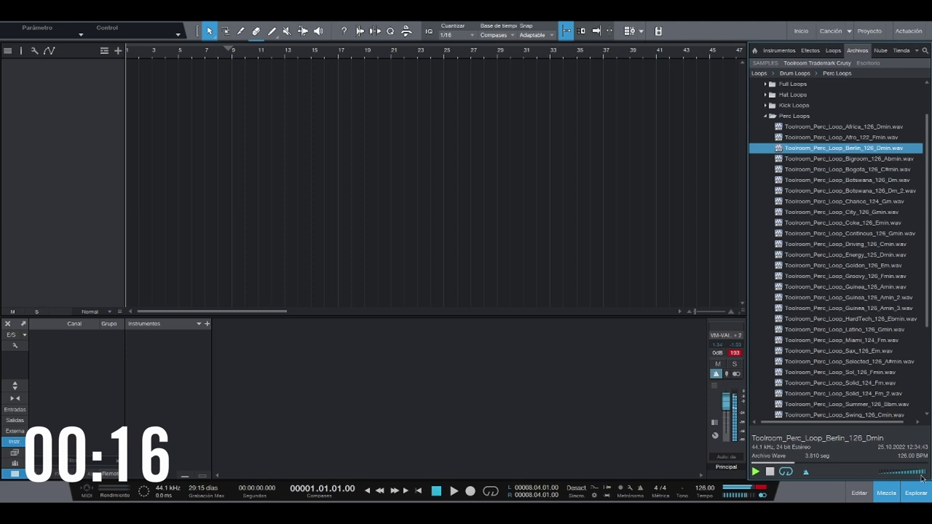
{"action": "key", "text": "Down"}
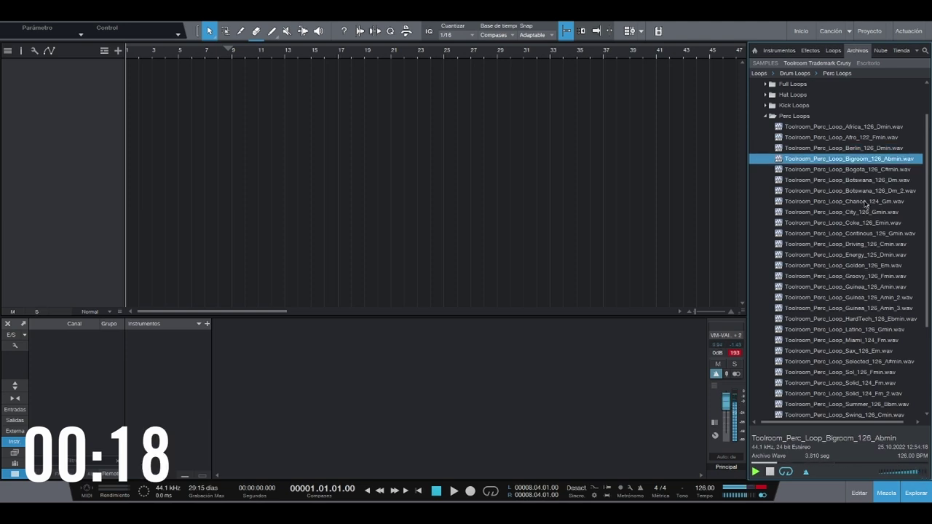
{"action": "key", "text": "Down"}
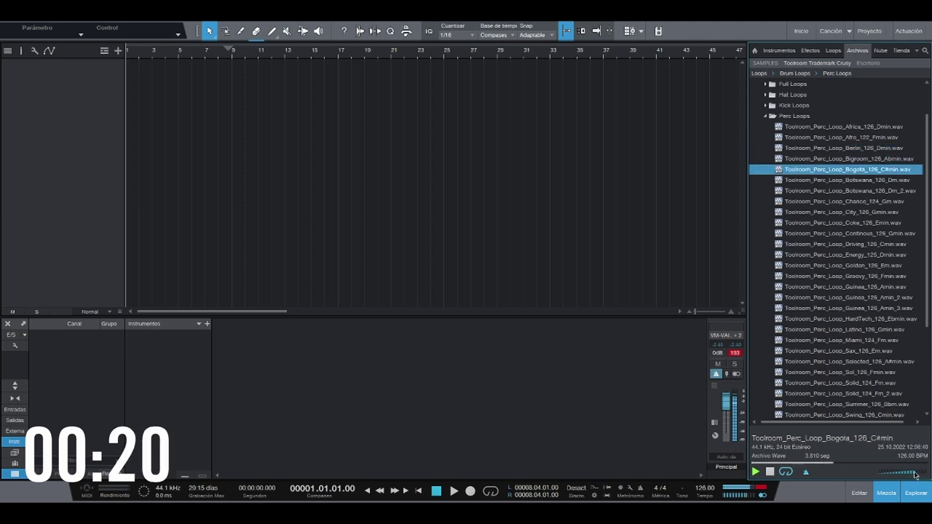
{"action": "key", "text": "Down"}
{"action": "key", "text": "Down"}
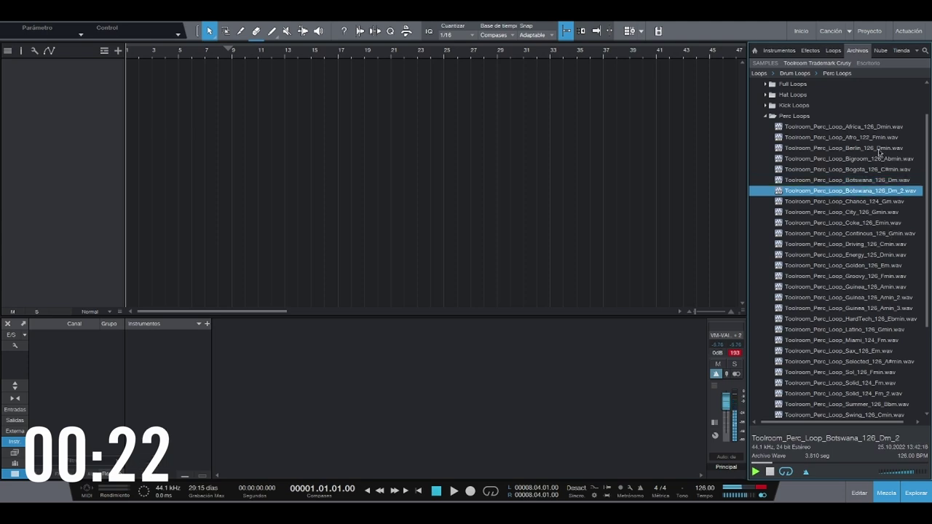
{"action": "key", "text": "Down"}
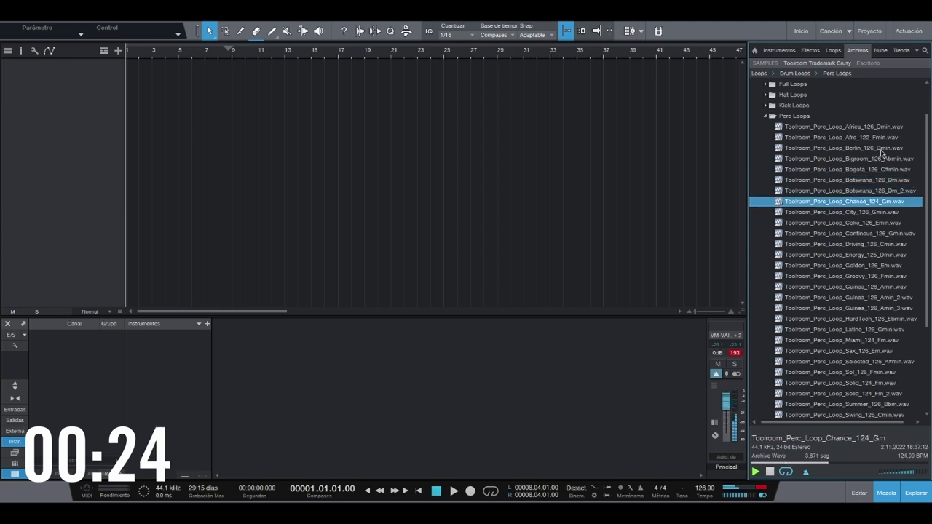
{"action": "key", "text": "Down"}
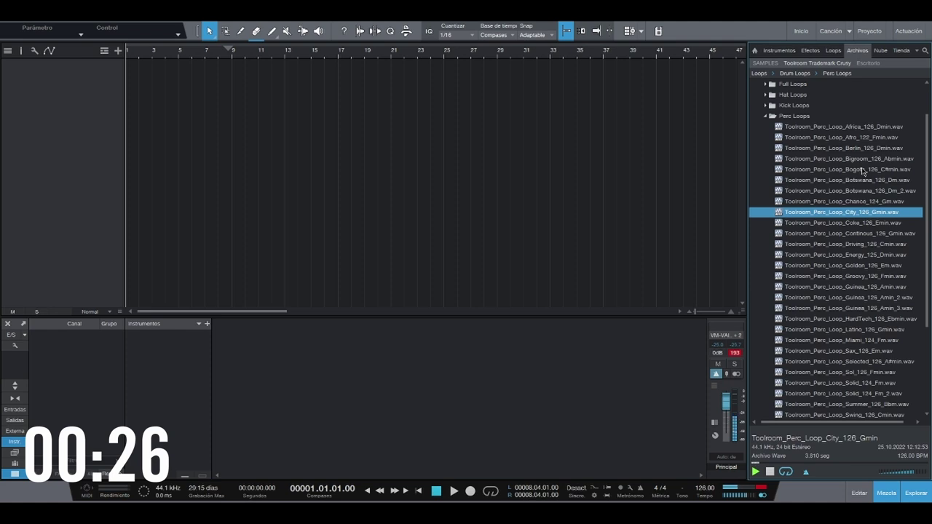
{"action": "key", "text": "Down"}
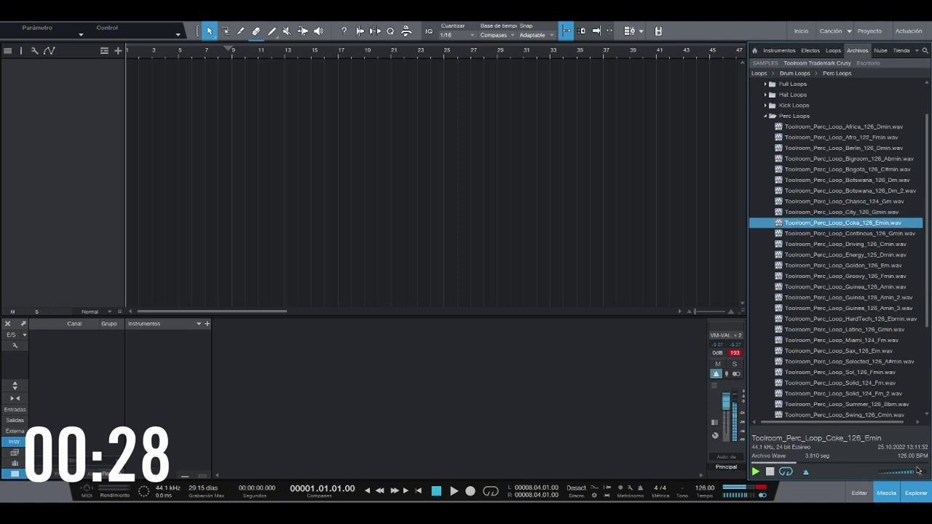
{"action": "key", "text": "Down"}
{"action": "key", "text": "Down"}
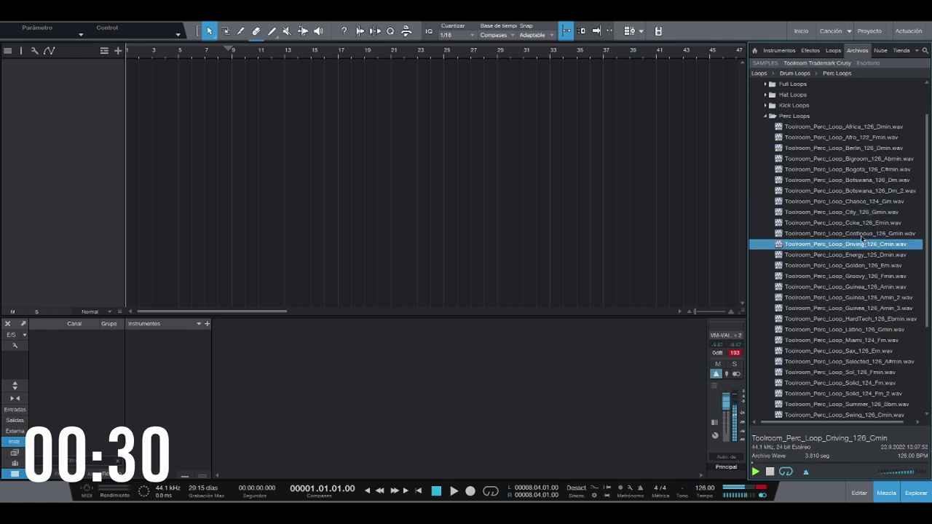
{"action": "key", "text": "Down"}
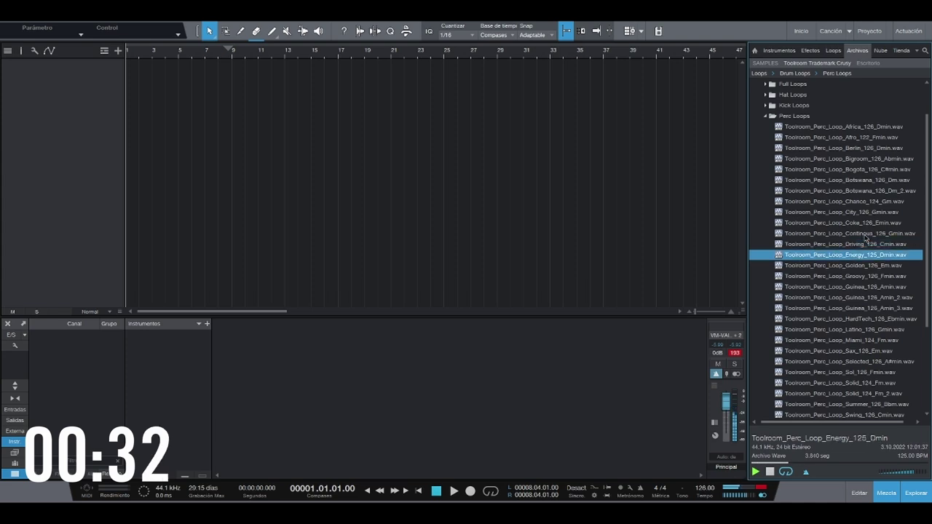
{"action": "key", "text": "Down"}
Place Toolroom_Perc_Loop_Continous_126_Gmin.wav on a new track in the arrangement and solo that track.
{"action": "left_click", "coordinate": [861, 233]}
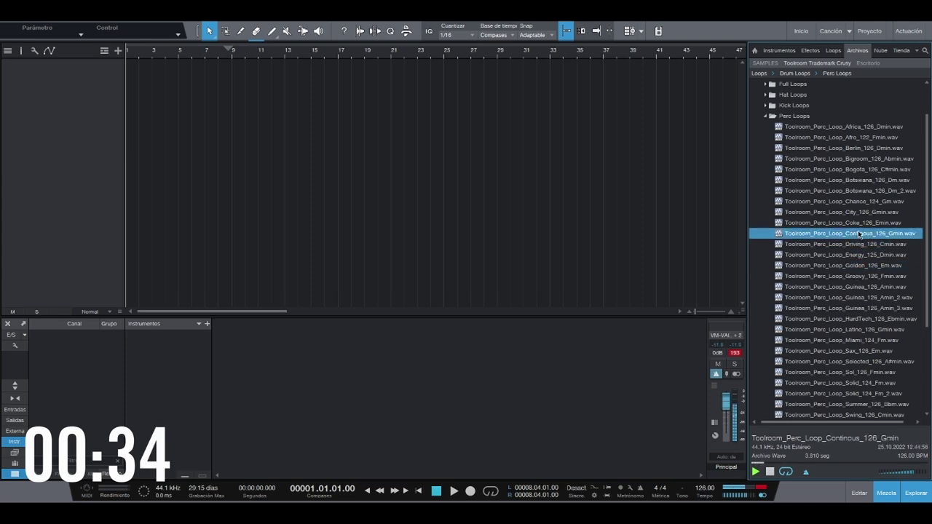
{"action": "left_click_drag", "start_coordinate": [882, 234], "coordinate": [152, 121]}
{"action": "left_click_drag", "start_coordinate": [263, 73], "coordinate": [426, 104]}
{"action": "left_click", "coordinate": [36, 65]}
Trim the percussion loop to a one-beat slice and duplicate it to fill bar 9 up to the start of bar 11.
{"action": "mouse_move", "coordinate": [335, 54]}
{"action": "left_mouse_down"}
{"action": "mouse_move", "coordinate": [314, 48]}
{"action": "mouse_move", "coordinate": [320, 58]}
{"action": "left_mouse_up"}
{"action": "left_click_drag", "start_coordinate": [480, 73], "coordinate": [154, 76]}
{"action": "key", "text": "space"}
{"action": "key", "text": "d"}
{"action": "left_click_drag", "start_coordinate": [371, 88], "coordinate": [77, 81]}
{"action": "key", "text": "space"}
{"action": "mouse_move", "coordinate": [228, 54]}
{"action": "left_mouse_down"}
{"action": "mouse_move", "coordinate": [225, 39]}
{"action": "mouse_move", "coordinate": [101, 76]}
{"action": "mouse_move", "coordinate": [218, 40]}
{"action": "left_mouse_up"}
{"action": "key", "text": "d"}
{"action": "left_click_drag", "start_coordinate": [198, 73], "coordinate": [265, 69]}
{"action": "left_click_drag", "start_coordinate": [375, 76], "coordinate": [254, 75]}
Search the effects for "fab" and insert FabFilter Pro-Q 3 on the percussion track.
{"action": "left_click", "coordinate": [817, 51]}
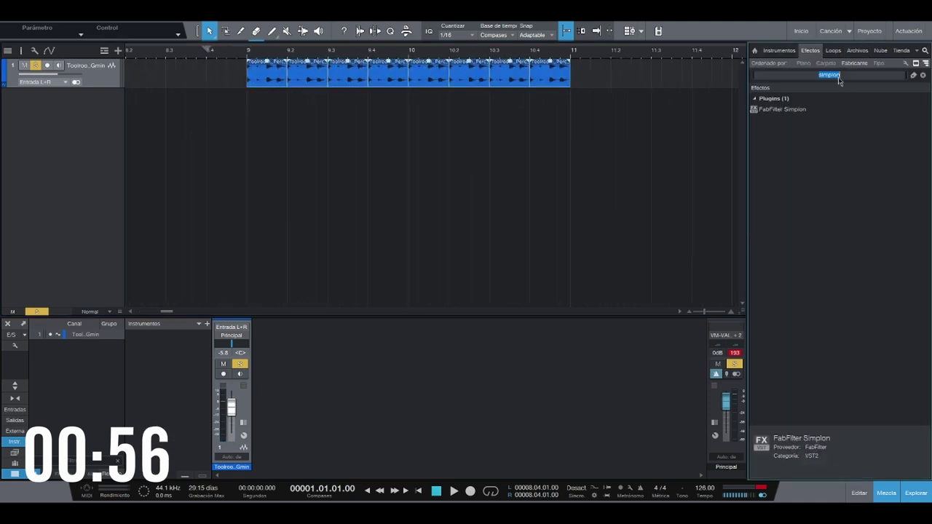
{"action": "left_click", "coordinate": [845, 80]}
{"action": "type", "text": "fab"}
{"action": "left_click_drag", "start_coordinate": [786, 163], "coordinate": [302, 70]}
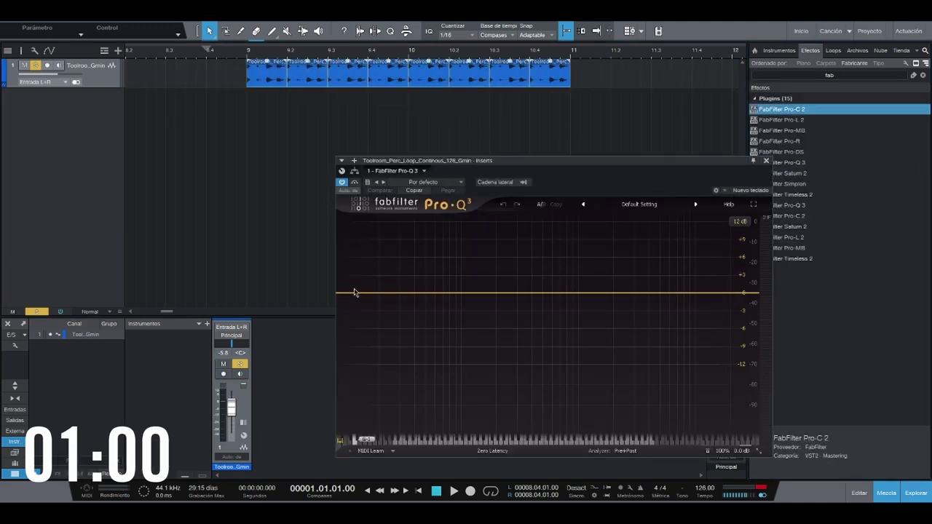
Set the playback loop from bar 9 to bar 11 and play the percussion track through the equalizer.
{"action": "key", "text": "space"}
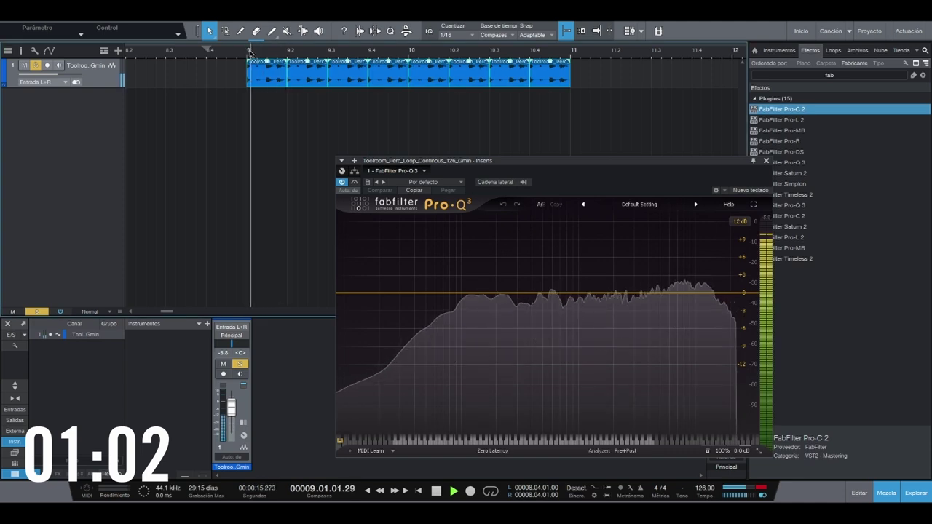
{"action": "key", "text": "space"}
{"action": "left_click_drag", "start_coordinate": [510, 47], "coordinate": [557, 44]}
{"action": "key", "text": "space"}
Add a 12 dB/oct low cut at about 282 Hz in Pro-Q 3 and close the plugin window.
{"action": "left_click_drag", "start_coordinate": [363, 293], "coordinate": [514, 290]}
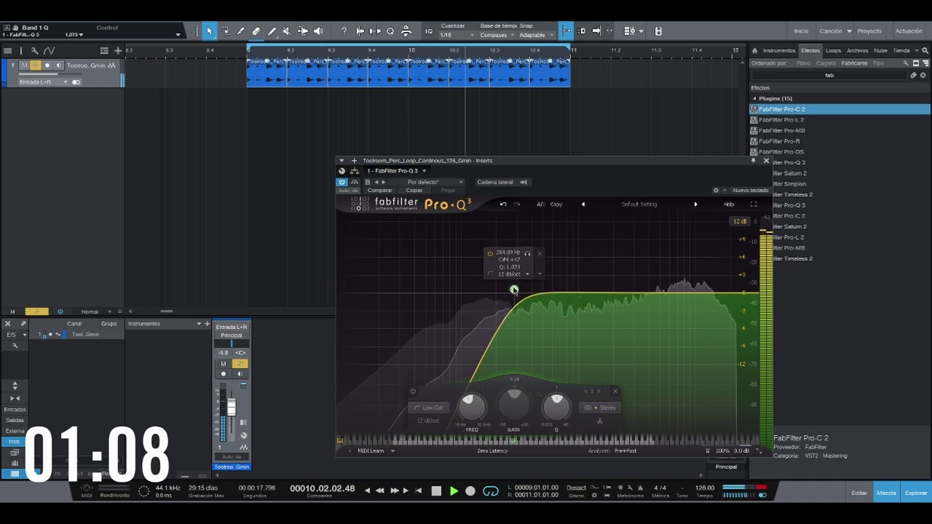
{"action": "key", "text": "space"}
{"action": "left_click", "coordinate": [765, 161]}
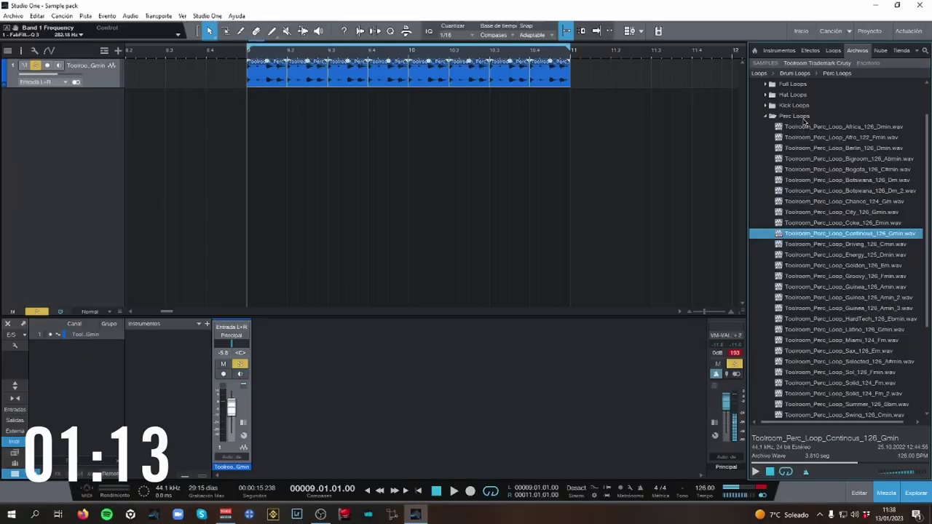
Audition the loops in the Top Loops folder from Bigroom to Driving.
{"action": "left_click", "coordinate": [802, 118]}
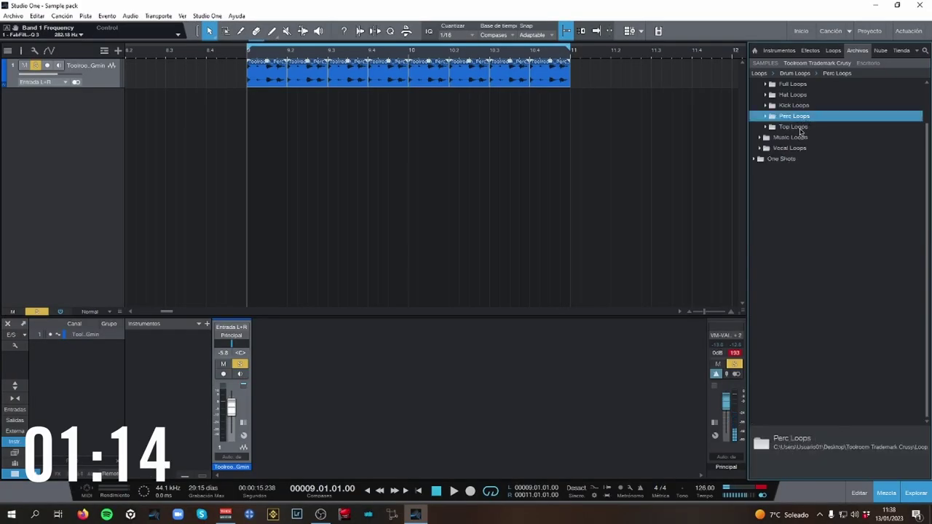
{"action": "left_click", "coordinate": [800, 129]}
{"action": "left_click", "coordinate": [864, 169]}
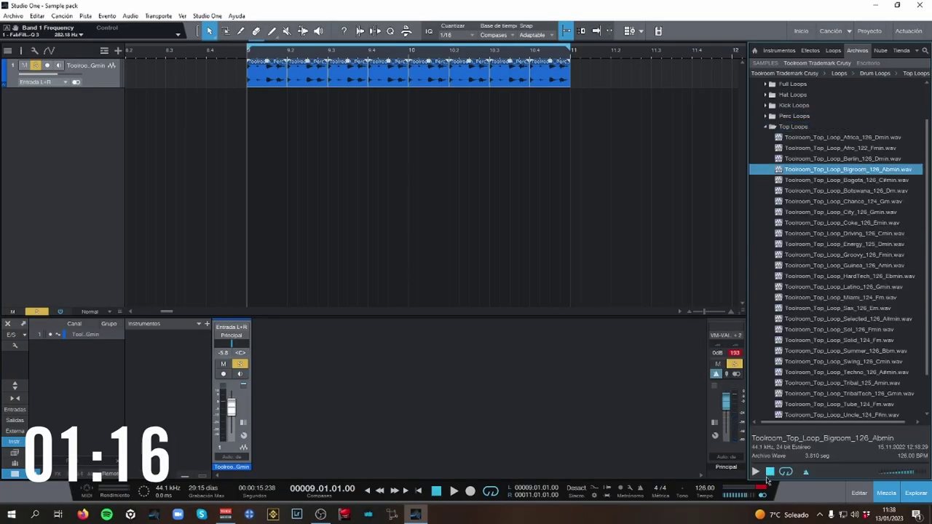
{"action": "key", "text": "Down"}
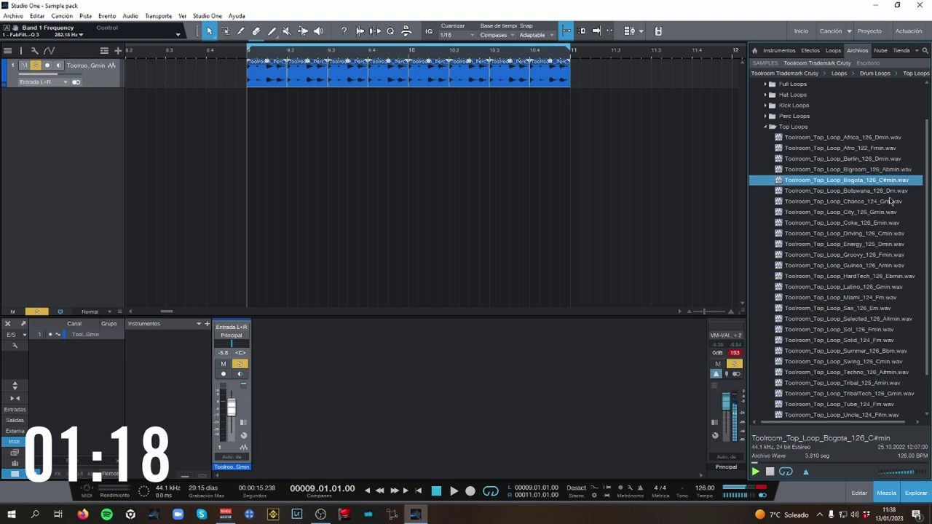
{"action": "key", "text": "Down"}
{"action": "key", "text": "Down"}
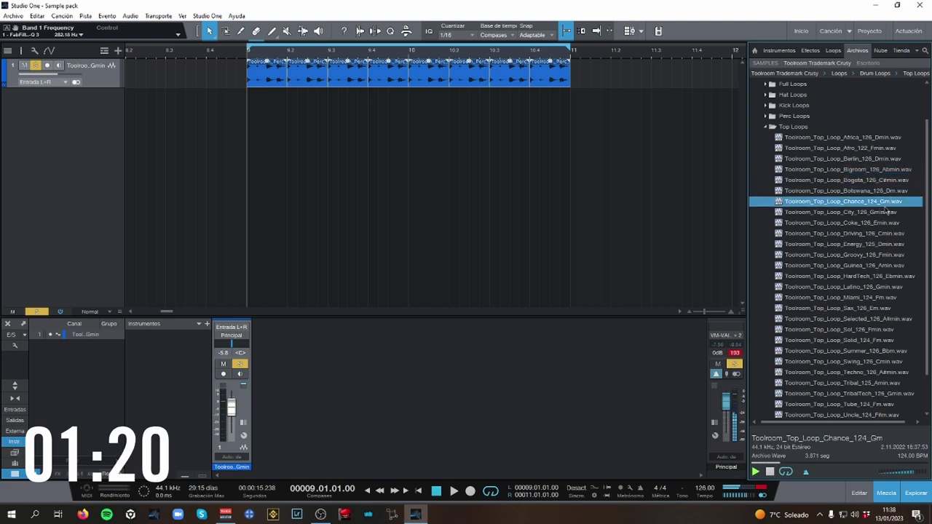
{"action": "key", "text": "Down"}
{"action": "key", "text": "Down"}
{"action": "key", "text": "Down"}
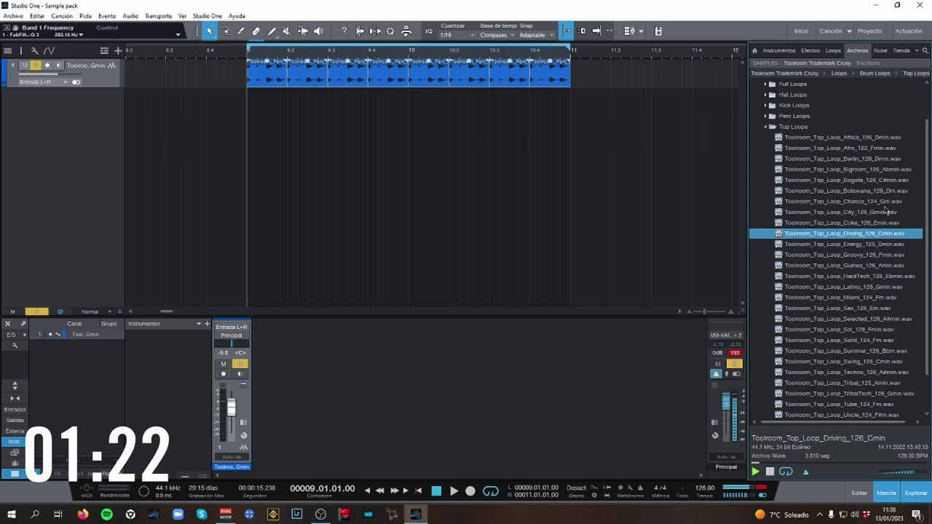
Add Toolroom_Top_Loop_Driving_126_Cmin.wav at bar 9 on a new track and play it soloed together with the percussion track.
{"action": "left_click_drag", "start_coordinate": [873, 238], "coordinate": [287, 140]}
{"action": "scroll", "coordinate": [307, 138], "scroll_direction": "up", "scroll_amount": 1}
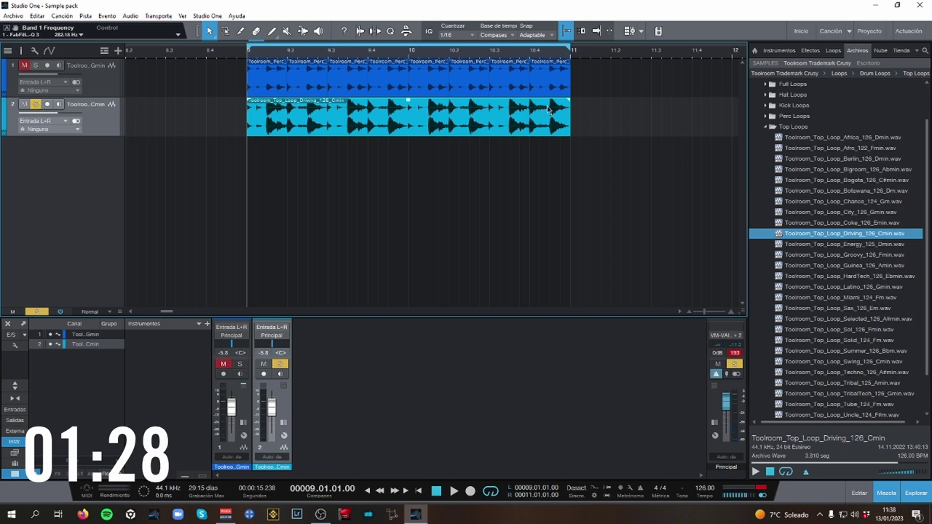
{"action": "left_click", "coordinate": [36, 65]}
{"action": "key", "text": "space"}
{"action": "left_click", "coordinate": [111, 119]}
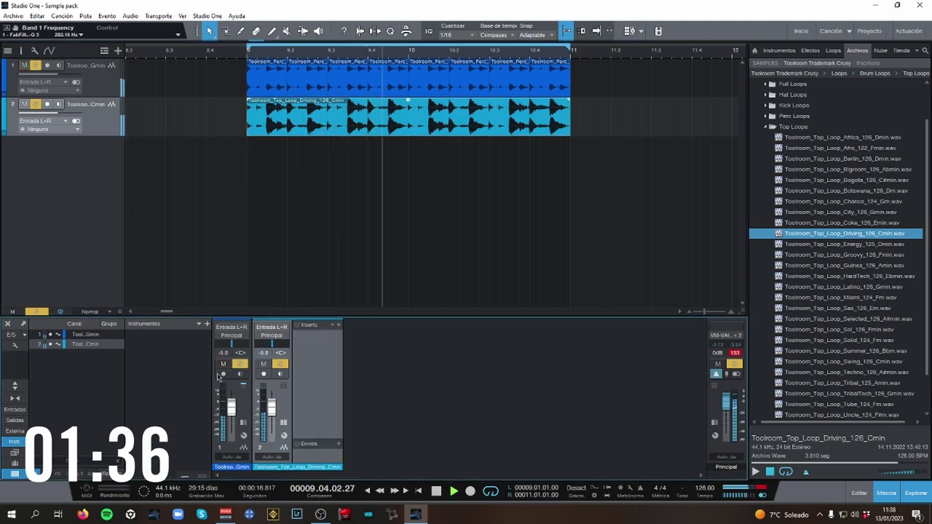
Set the percussion track's volume to -0.3 dB and the Driving top loop's volume to -9.0 dB.
{"action": "key", "text": "space"}
{"action": "left_click_drag", "start_coordinate": [231, 412], "coordinate": [231, 402]}
{"action": "key", "text": "space"}
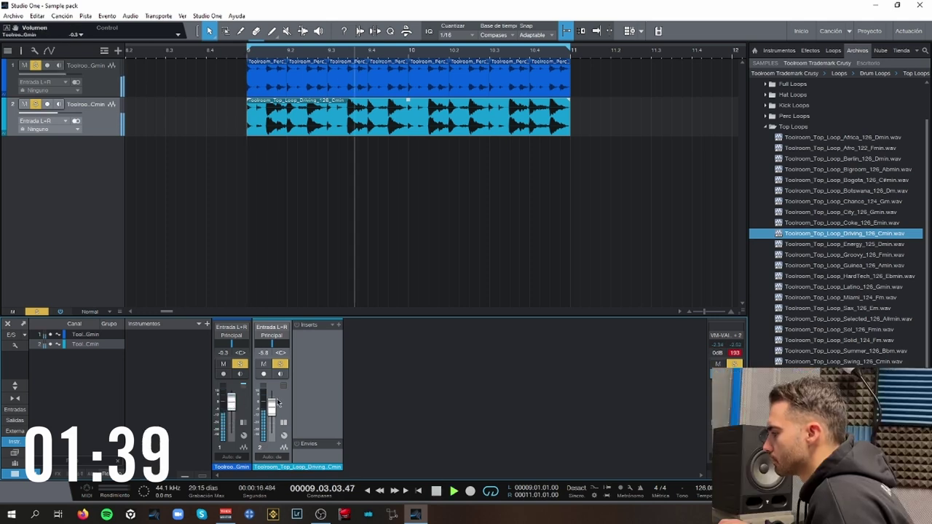
{"action": "left_click", "coordinate": [264, 364]}
{"action": "left_click", "coordinate": [265, 364]}
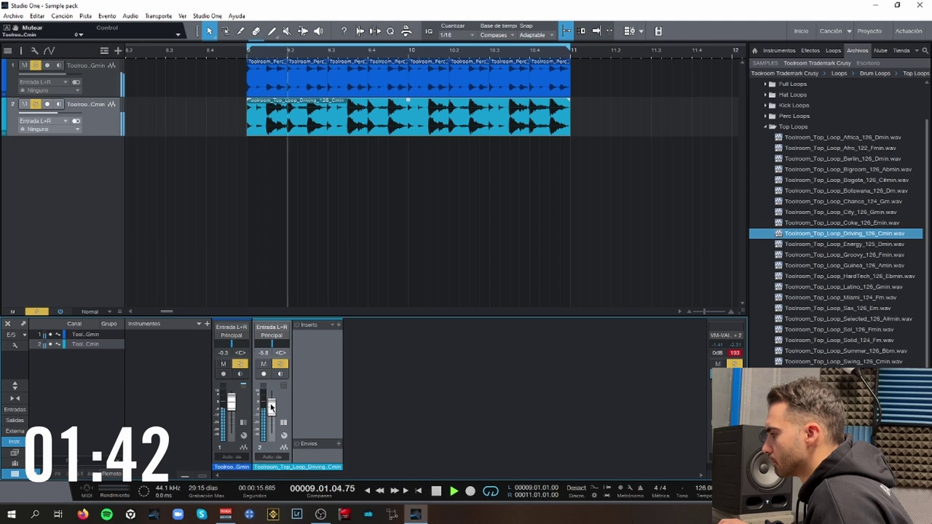
{"action": "left_click_drag", "start_coordinate": [270, 408], "coordinate": [271, 411]}
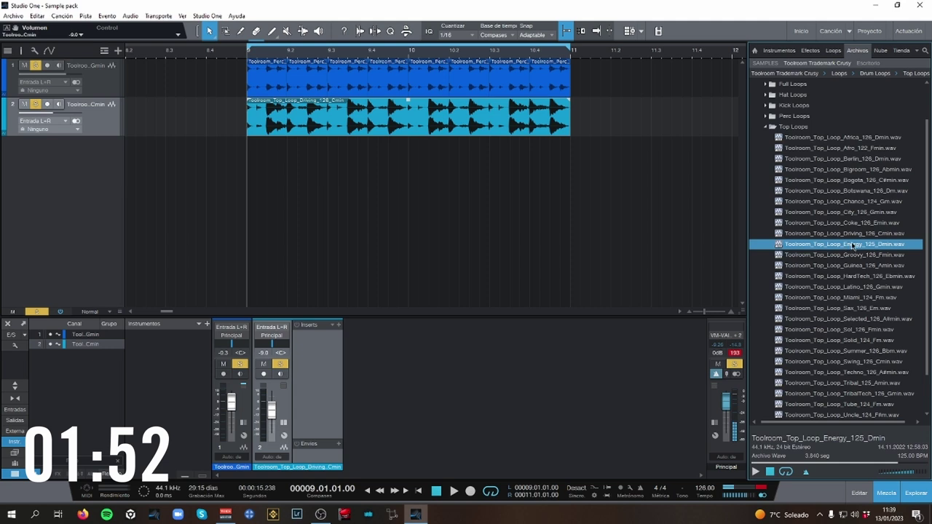
Add Toolroom_Top_Loop_Energy_125_Dmin.wav at bar 9 on a new track, soloed on its own with its volume at -8.0 dB.
{"action": "left_click_drag", "start_coordinate": [858, 246], "coordinate": [273, 179]}
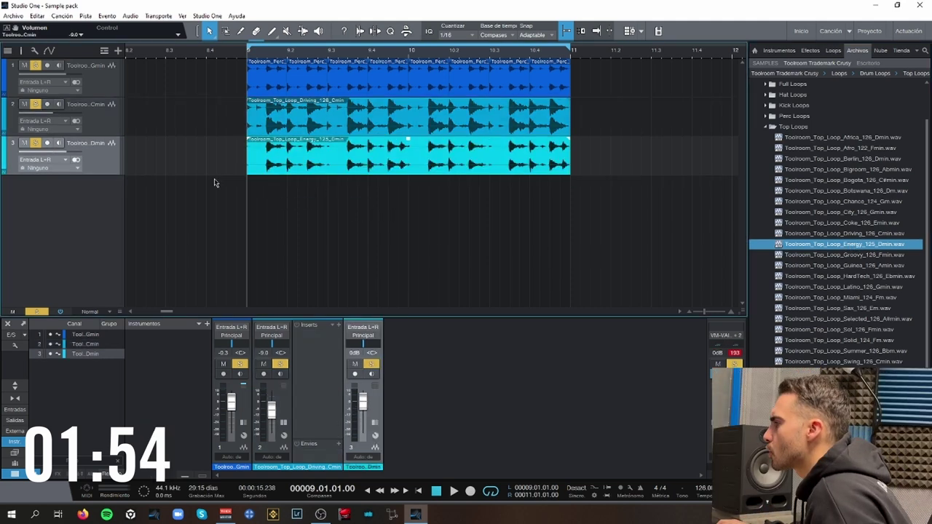
{"action": "left_click", "coordinate": [31, 146], "text": "alt"}
{"action": "key", "text": "space"}
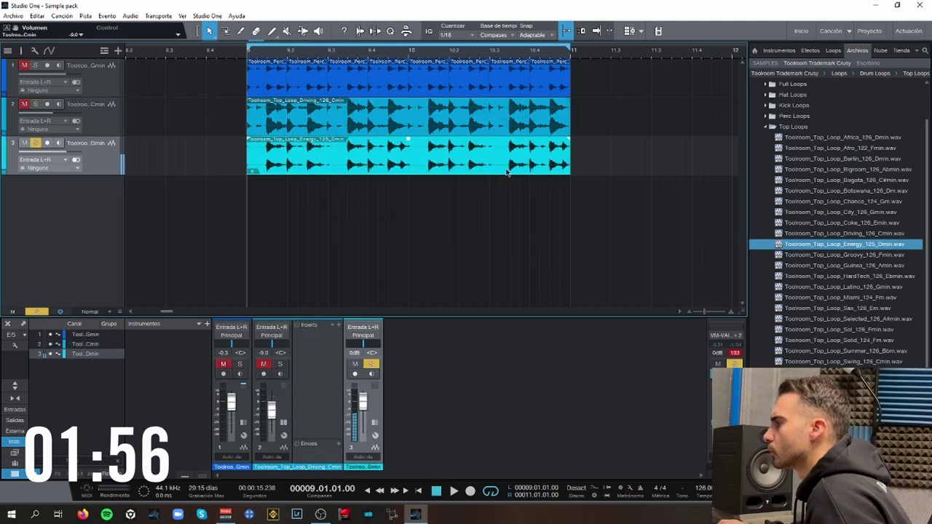
{"action": "left_click_drag", "start_coordinate": [362, 403], "coordinate": [364, 414]}
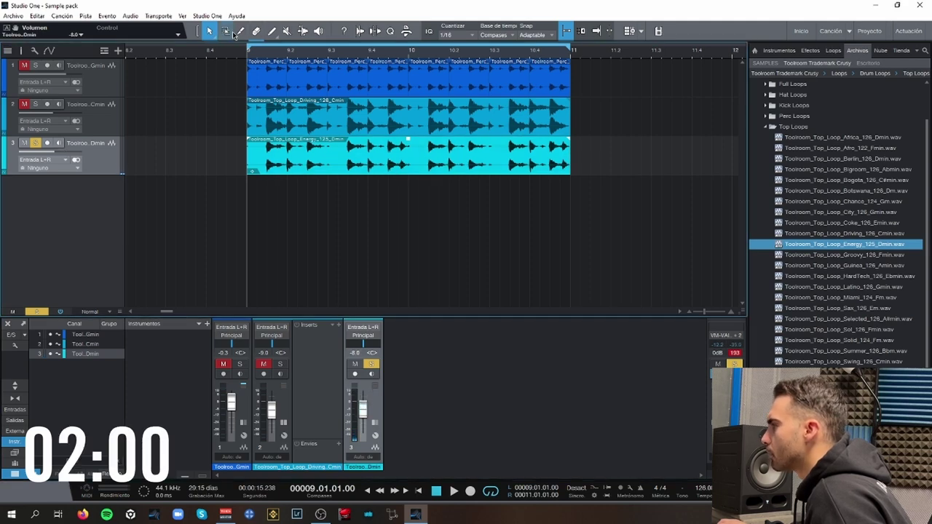
Split the Energy top loop at beats 9.2, 9.3 and 9.4 and play the slices.
{"action": "left_click", "coordinate": [239, 32]}
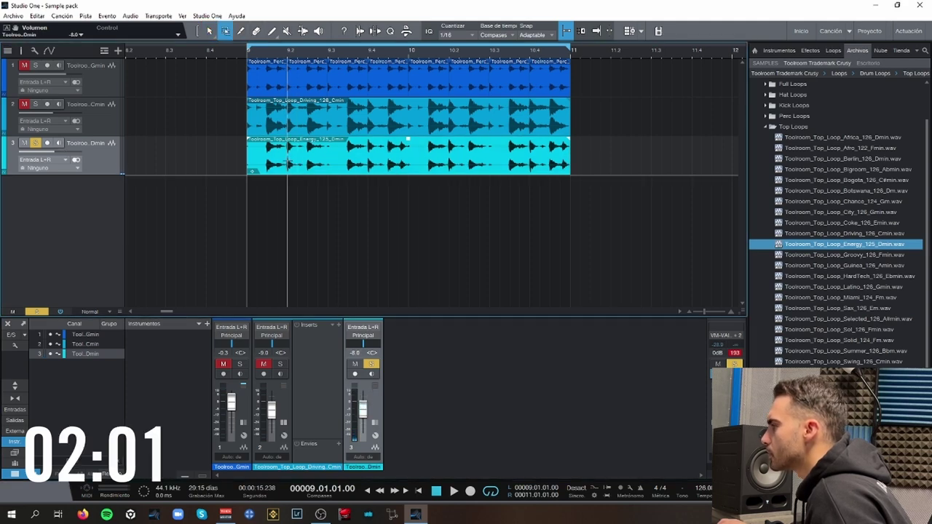
{"action": "left_click", "coordinate": [289, 162]}
{"action": "left_click", "coordinate": [329, 160]}
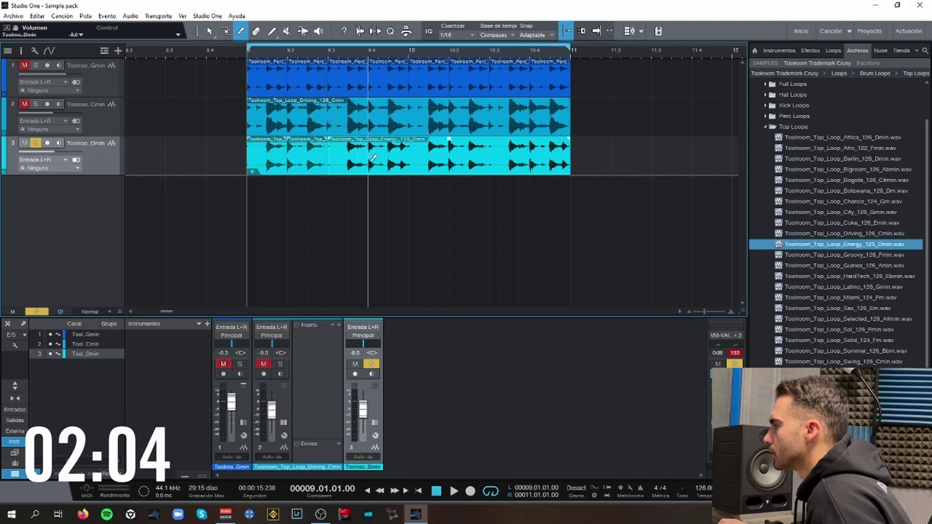
{"action": "left_click", "coordinate": [370, 161]}
{"action": "left_click", "coordinate": [210, 31]}
{"action": "key", "text": "space"}
{"action": "key", "text": "space"}
Trim the start of the Energy loop's second slice to leave a short gap after beat 9.2, and play the result.
{"action": "left_click", "coordinate": [306, 160]}
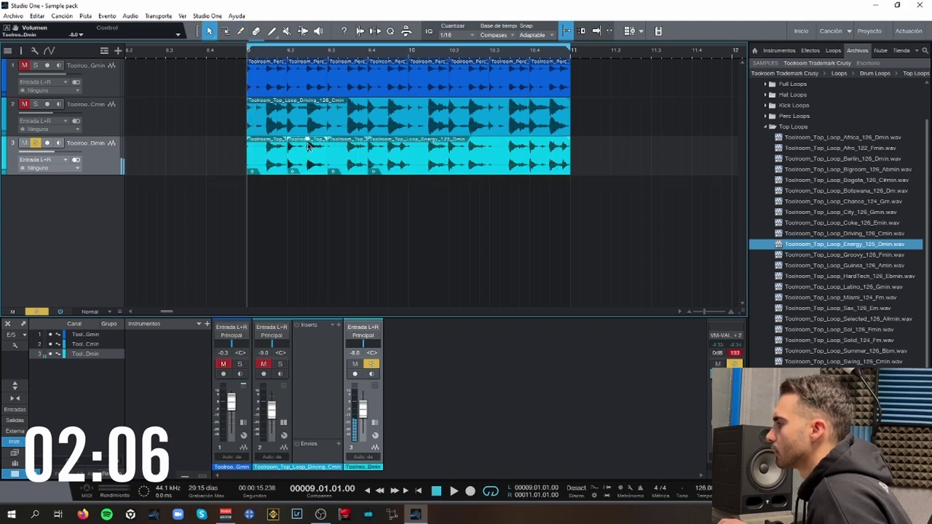
{"action": "left_click_drag", "start_coordinate": [288, 153], "coordinate": [300, 145]}
{"action": "key", "text": "space"}
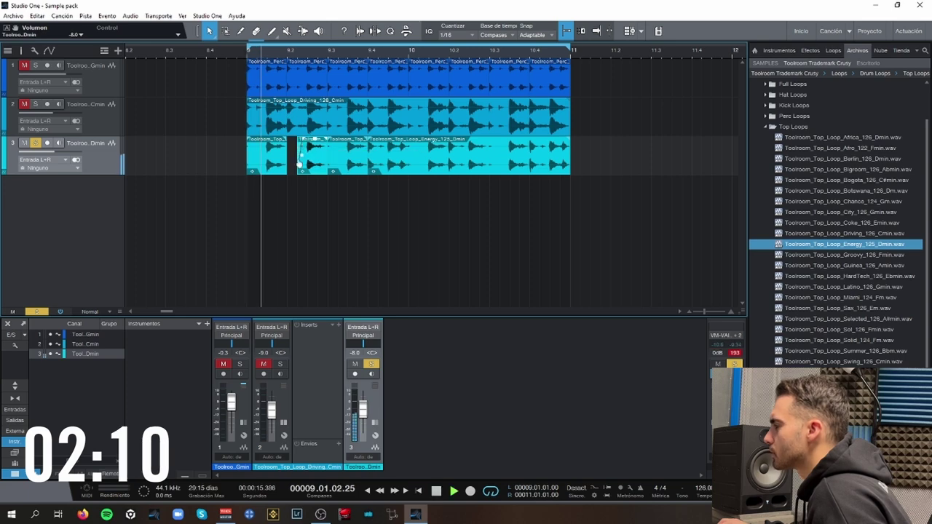
Replace the Energy loop's slice at beat 9.3 with a copy of its first slice and play the result.
{"action": "left_click", "coordinate": [348, 163]}
{"action": "key", "text": "Delete"}
{"action": "key", "text": "space"}
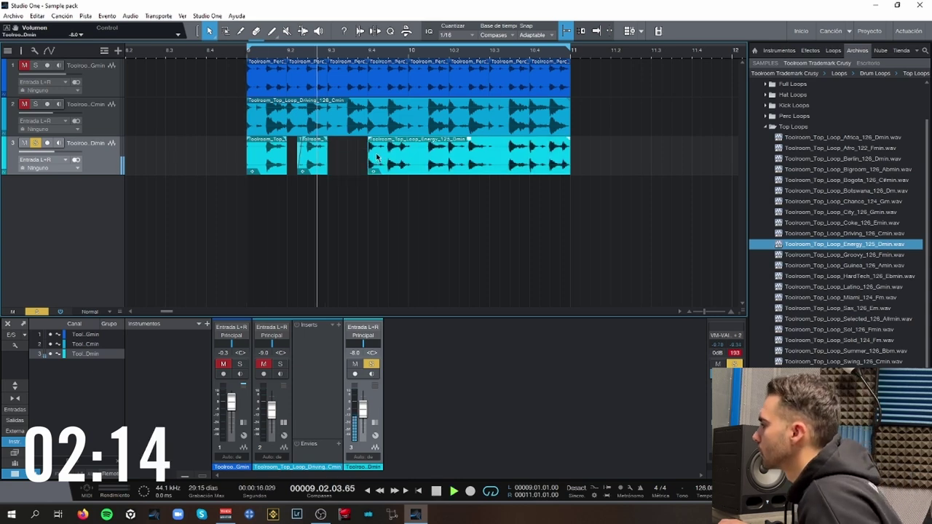
{"action": "key", "text": "space"}
{"action": "left_click", "coordinate": [285, 162]}
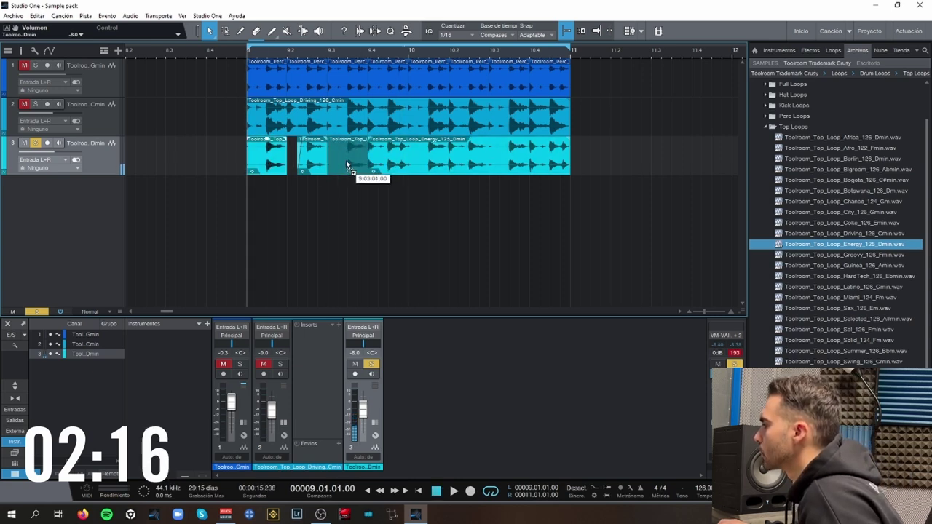
{"action": "left_click_drag", "start_coordinate": [347, 164], "coordinate": [350, 163]}
{"action": "key", "text": "space"}
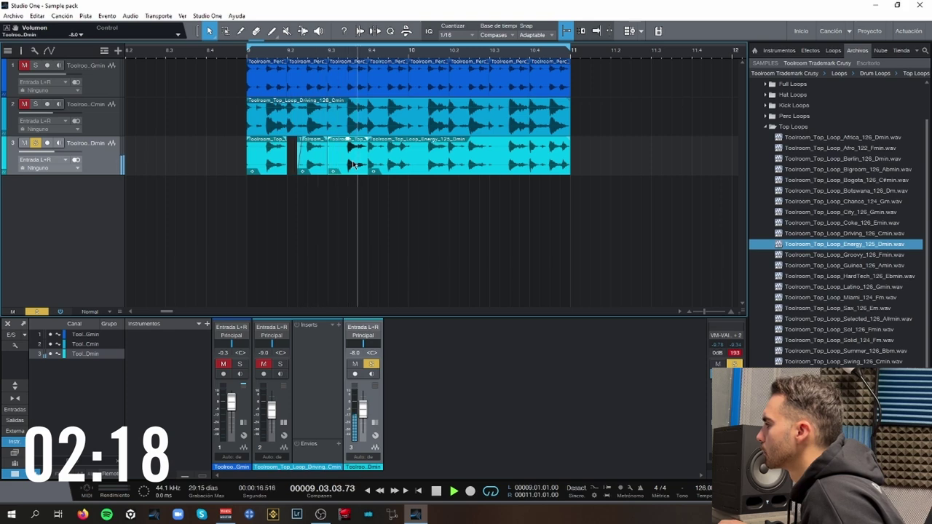
Trim the start of the Energy loop's fourth slice to leave a short gap after beat 9.4, and play it.
{"action": "left_click_drag", "start_coordinate": [370, 151], "coordinate": [379, 156]}
{"action": "key", "text": "space"}
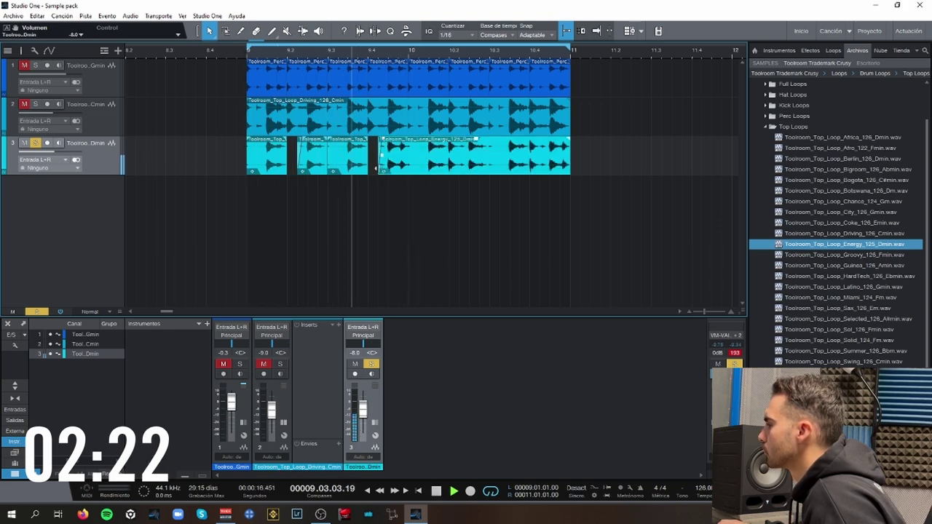
{"action": "key", "text": "space"}
Shorten the Energy loop's last slice so it ends at bar 10, and play the one-bar pattern.
{"action": "left_click_drag", "start_coordinate": [574, 155], "coordinate": [290, 153]}
{"action": "scroll", "coordinate": [406, 149], "scroll_direction": "up", "scroll_amount": 3}
{"action": "scroll", "coordinate": [389, 59], "scroll_direction": "down", "scroll_amount": 6}
{"action": "scroll", "coordinate": [374, 69], "scroll_direction": "up", "scroll_amount": 2}
{"action": "scroll", "coordinate": [398, 103], "scroll_direction": "up", "scroll_amount": 3}
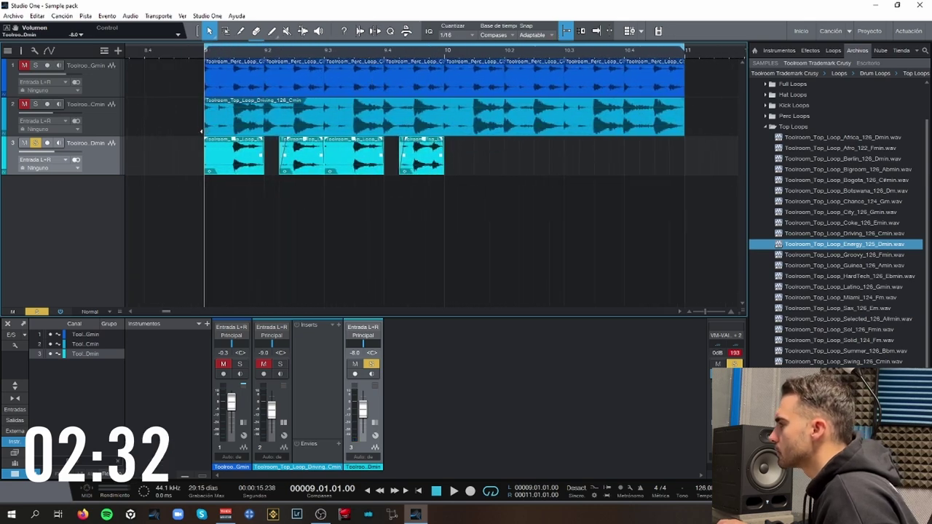
{"action": "key", "text": "space"}
Duplicate the edited one-bar Energy pattern so it also fills bar 10 up to bar 11, and solo the Driving top loop with it.
{"action": "left_click_drag", "start_coordinate": [452, 165], "coordinate": [218, 151]}
{"action": "key", "text": "d"}
{"action": "key", "text": "w"}
{"action": "key", "text": "w"}
{"action": "key", "text": "w"}
{"action": "key", "text": "space"}
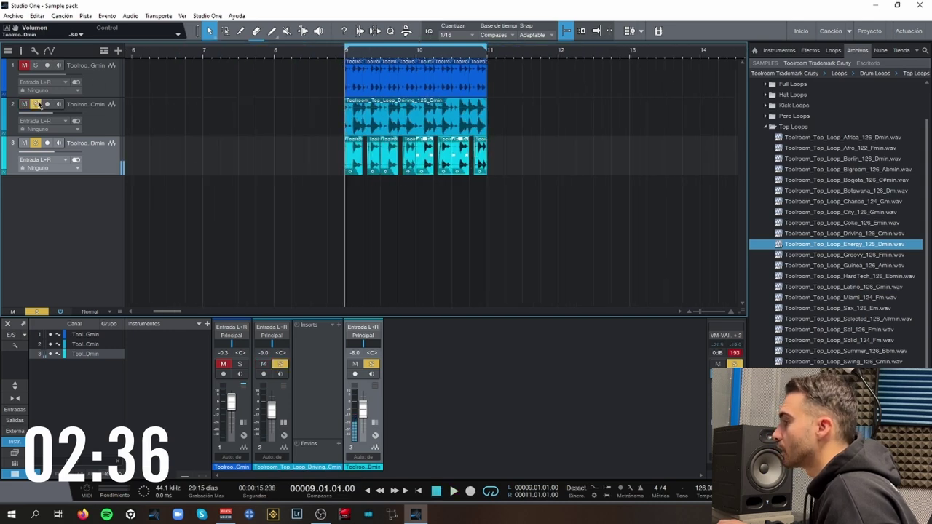
Set the Energy top loop's volume to -7.0 dB during playback, and clear the mutes and solos on all tracks.
{"action": "key", "text": "space"}
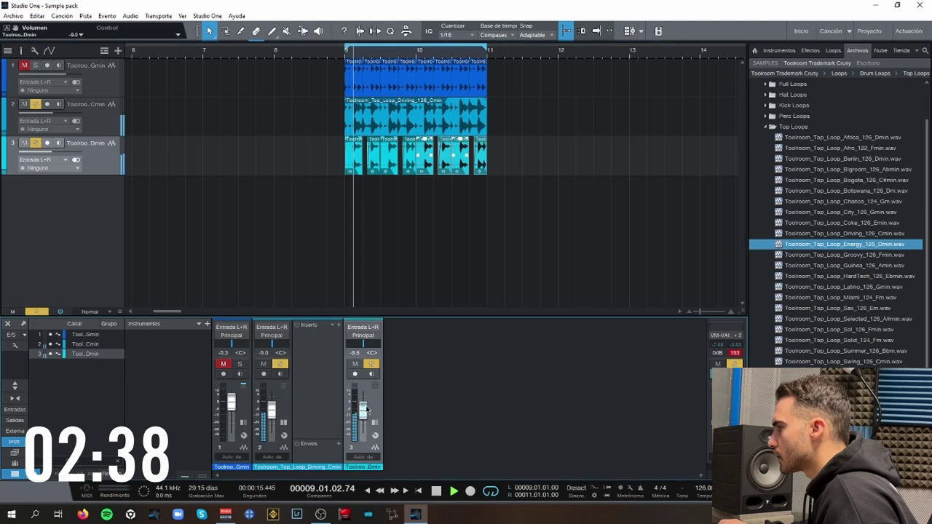
{"action": "left_click_drag", "start_coordinate": [366, 406], "coordinate": [366, 407]}
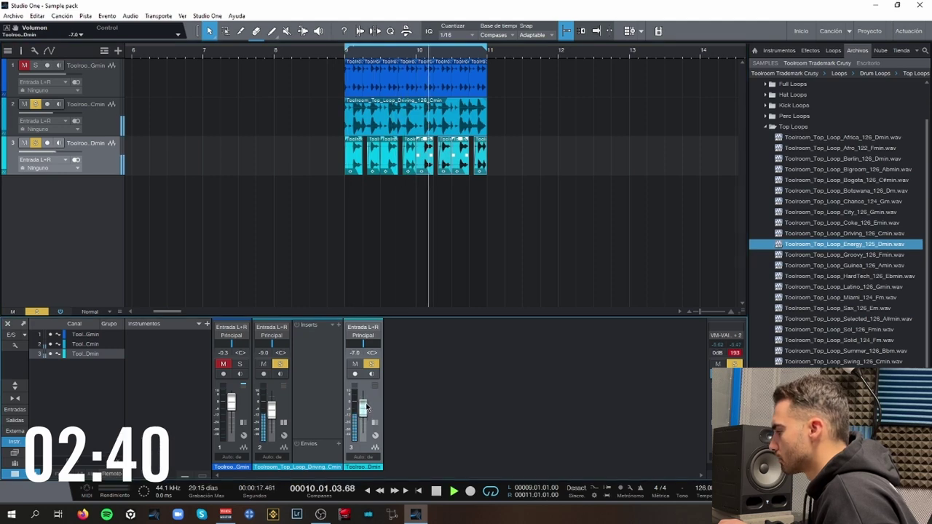
{"action": "key", "text": "space"}
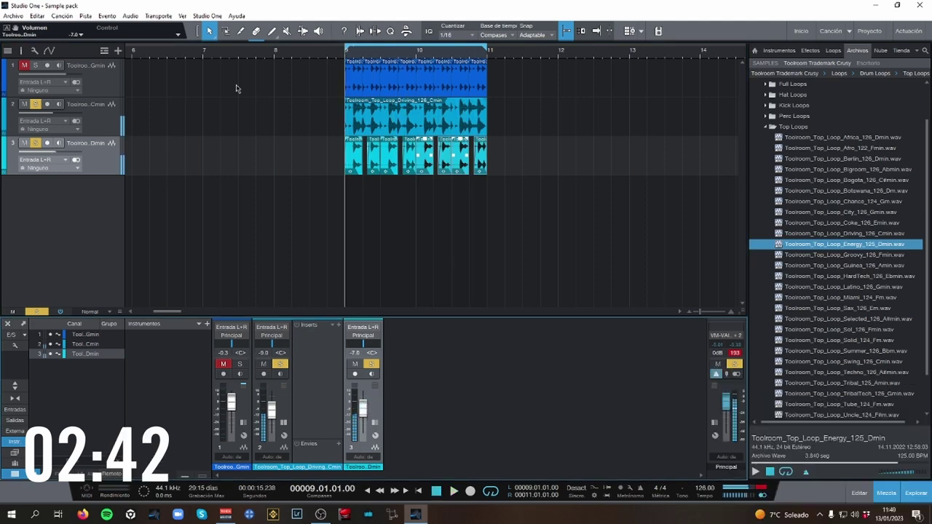
{"action": "left_click", "coordinate": [21, 65]}
{"action": "left_click", "coordinate": [35, 65]}
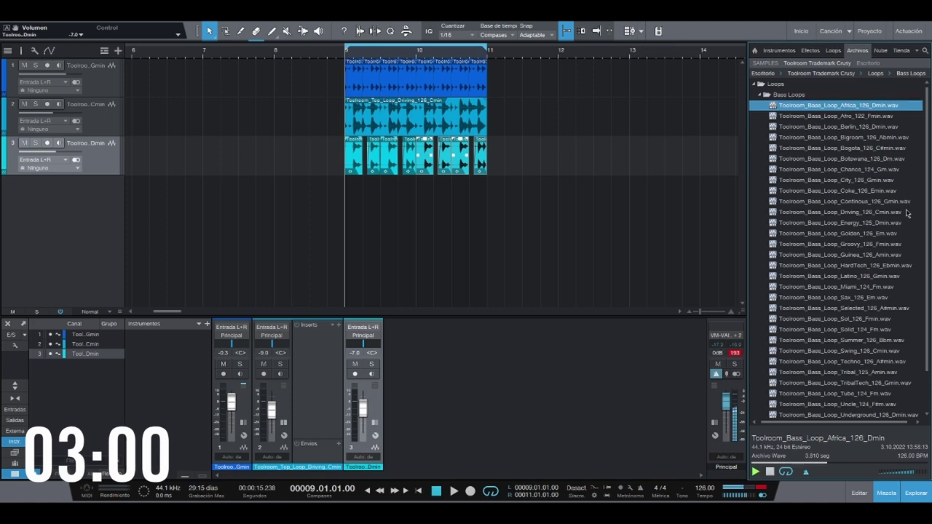
Preview the Toolroom bass loops from Africa through Energy, comparing the Driving and Energy loops.
{"action": "key", "text": "Down"}
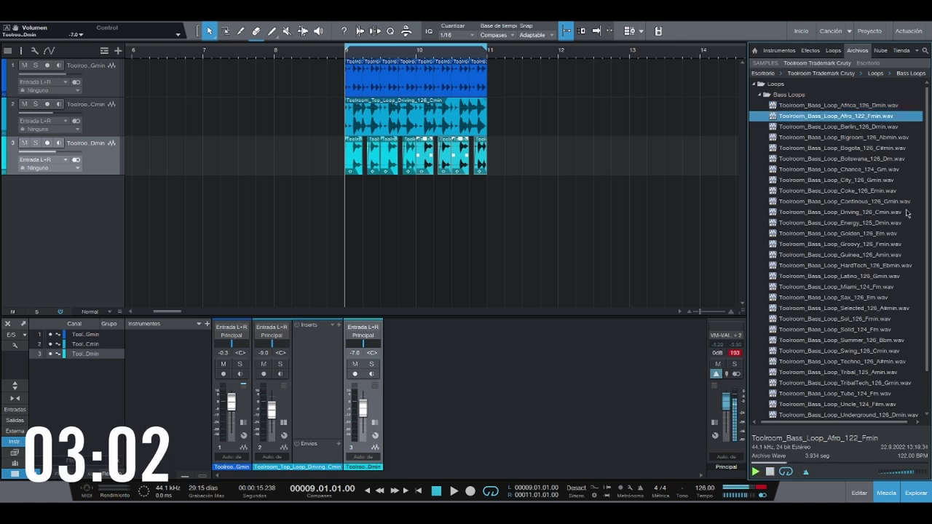
{"action": "key", "text": "Down"}
{"action": "key", "text": "Down"}
{"action": "key", "text": "Down"}
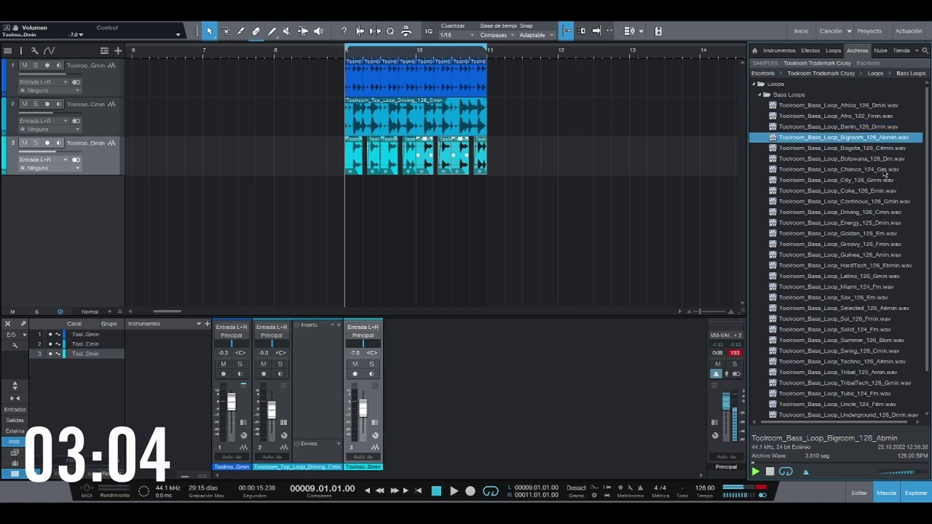
{"action": "key", "text": "Up"}
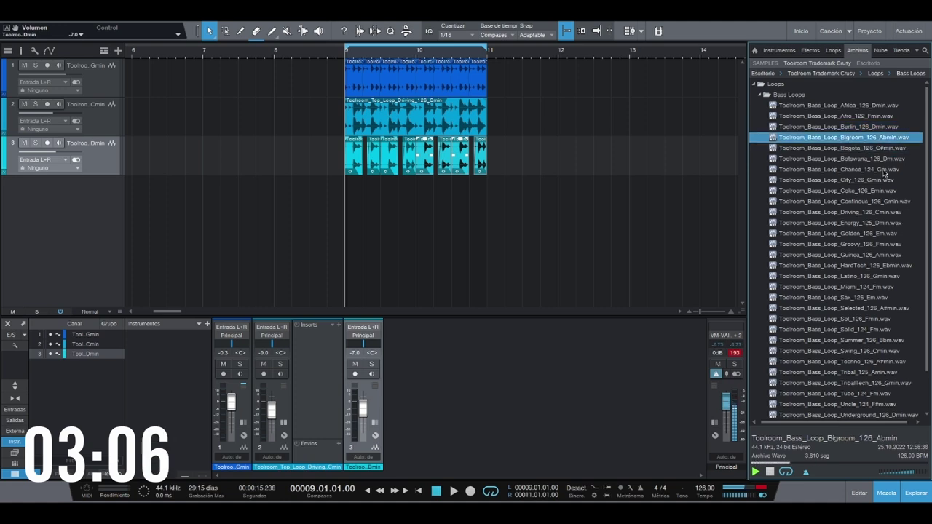
{"action": "key", "text": "Down"}
{"action": "key", "text": "Down"}
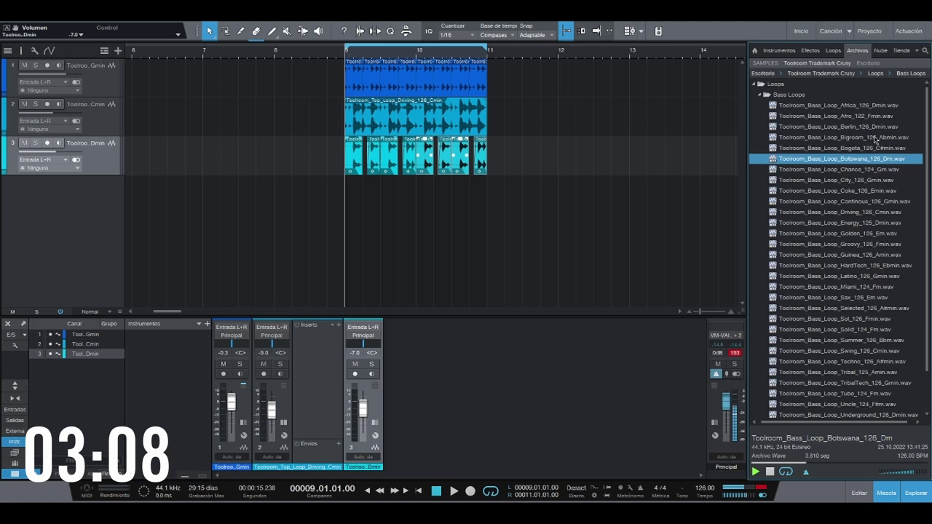
{"action": "key", "text": "Down"}
{"action": "key", "text": "Down"}
{"action": "key", "text": "Down"}
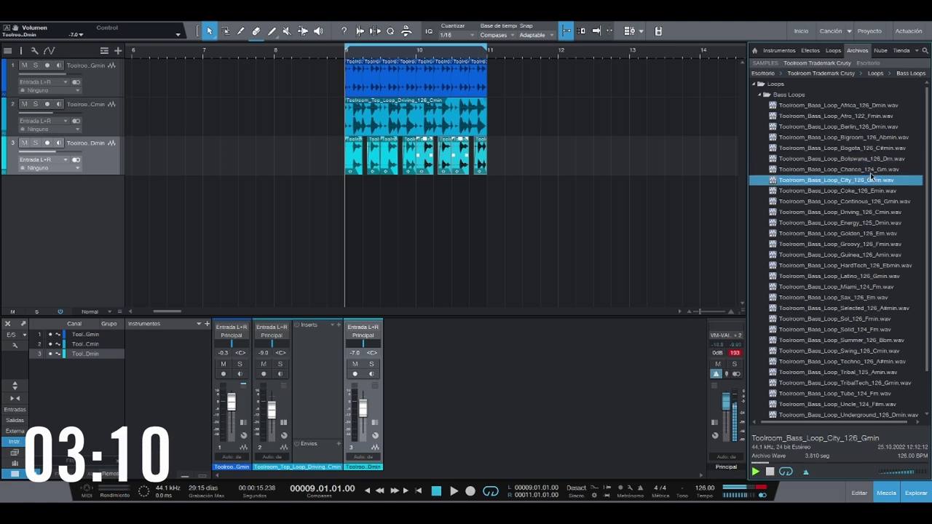
{"action": "key", "text": "Down"}
{"action": "key", "text": "Down"}
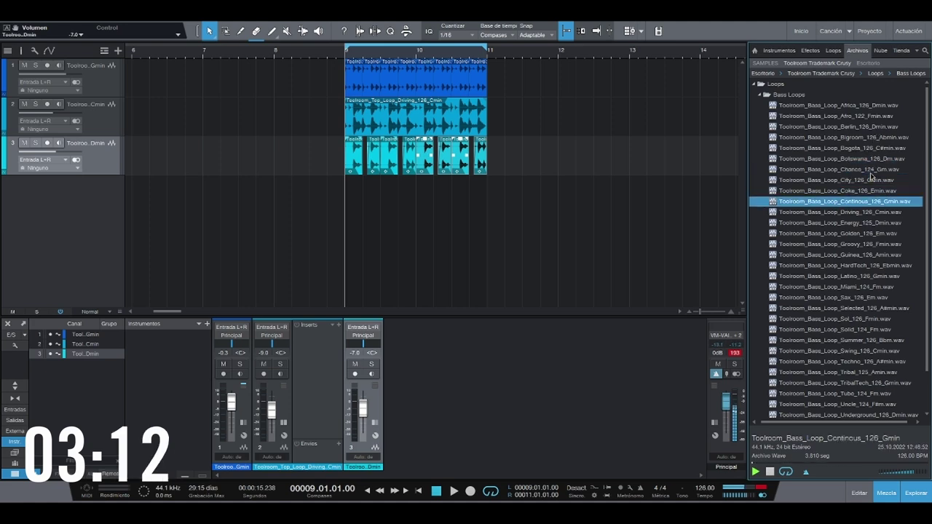
{"action": "key", "text": "Down"}
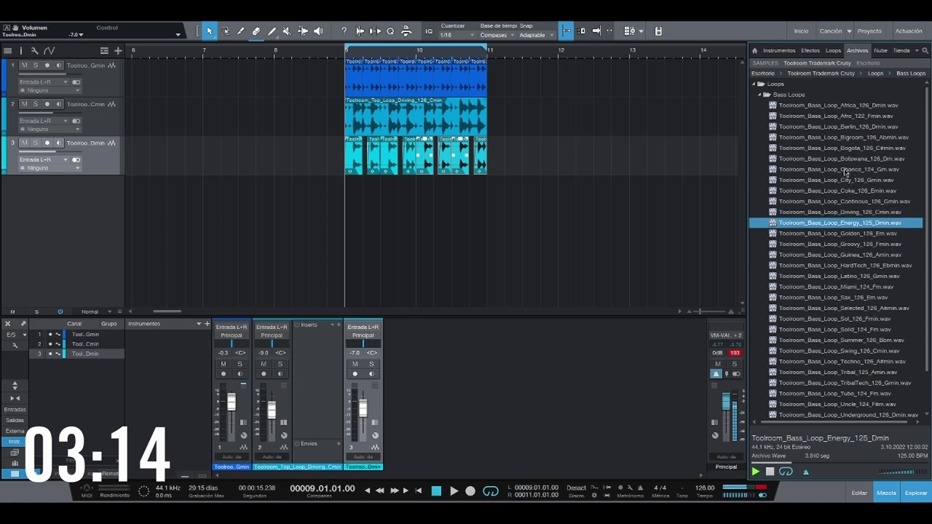
{"action": "key", "text": "Up"}
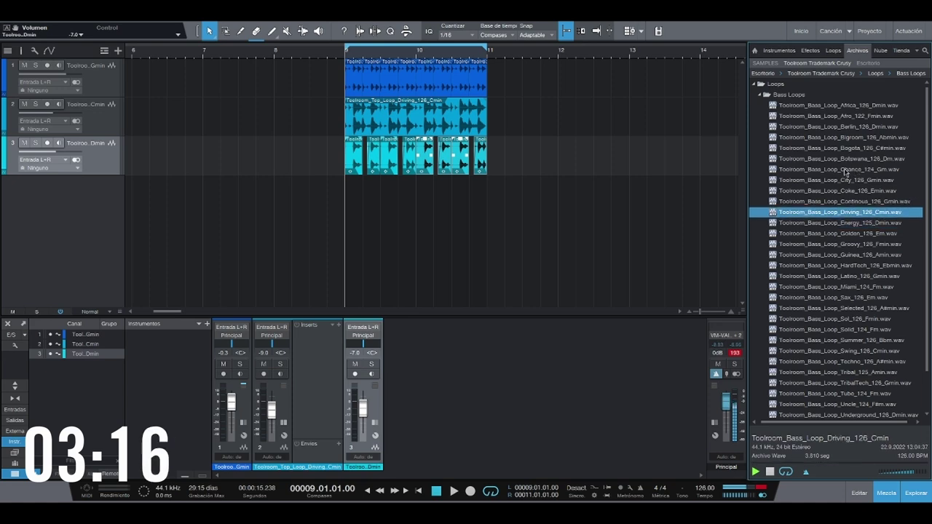
{"action": "key", "text": "Down"}
Add Toolroom_Bass_Loop_Energy_125_Dmin.wav at bar 9 on a new track and check its tempo and transpose settings.
{"action": "left_click_drag", "start_coordinate": [863, 227], "coordinate": [372, 193]}
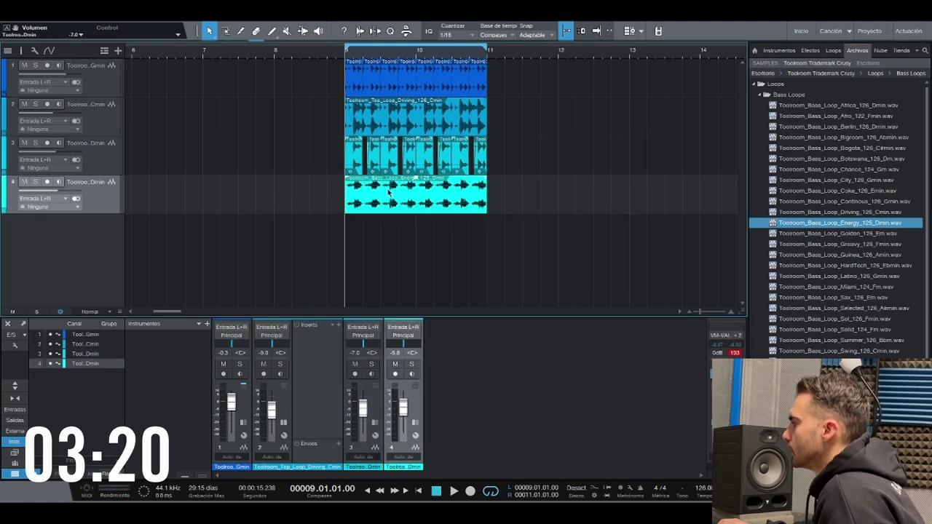
{"action": "right_click", "coordinate": [431, 195]}
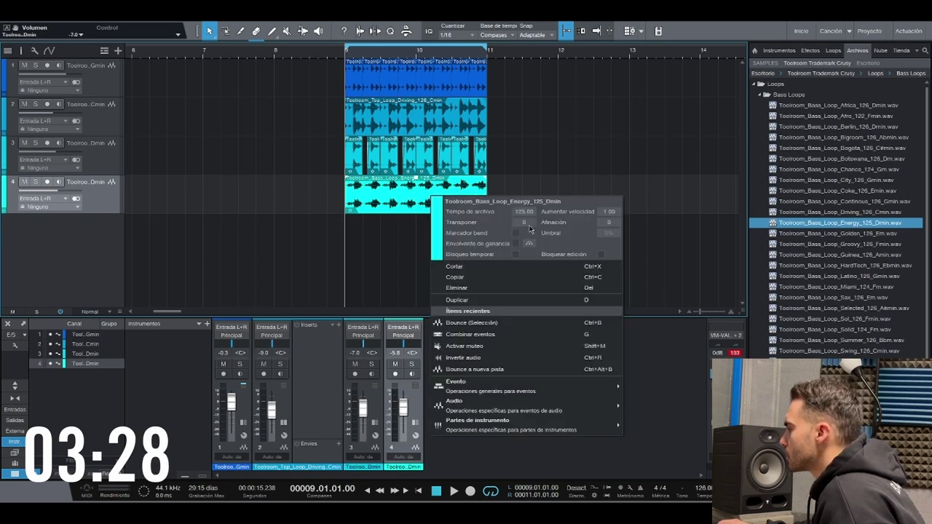
{"action": "left_click", "coordinate": [581, 124]}
Set the Energy bass loop's volume to -0.2 dB while playing all tracks together.
{"action": "key", "text": "space"}
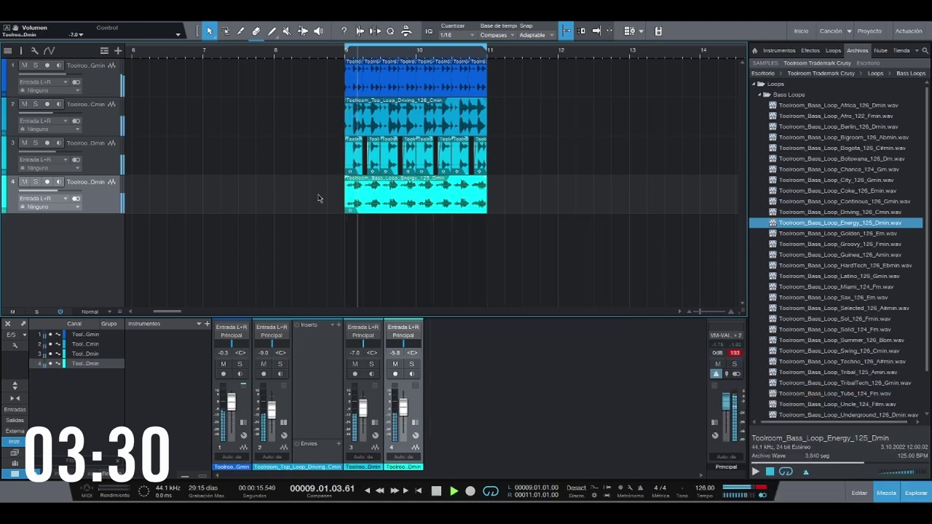
{"action": "left_click_drag", "start_coordinate": [406, 412], "coordinate": [405, 402]}
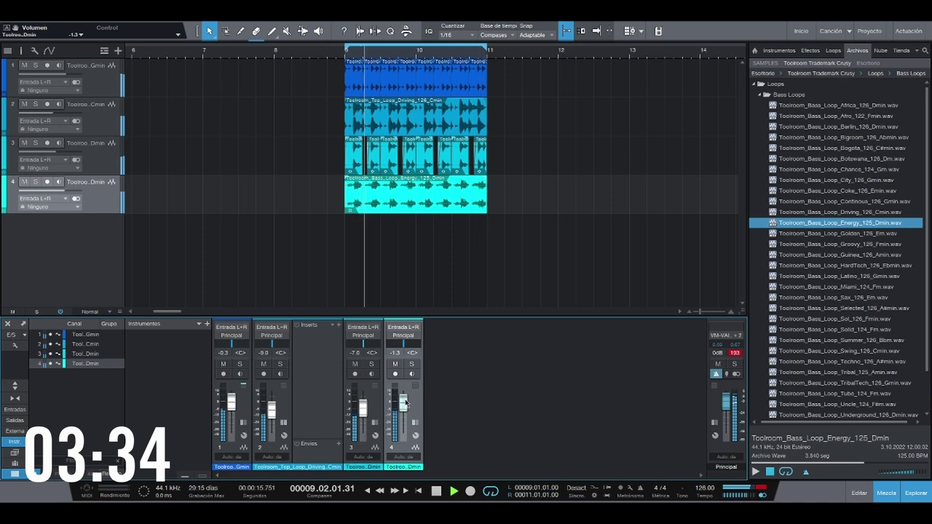
{"action": "key", "text": "space"}
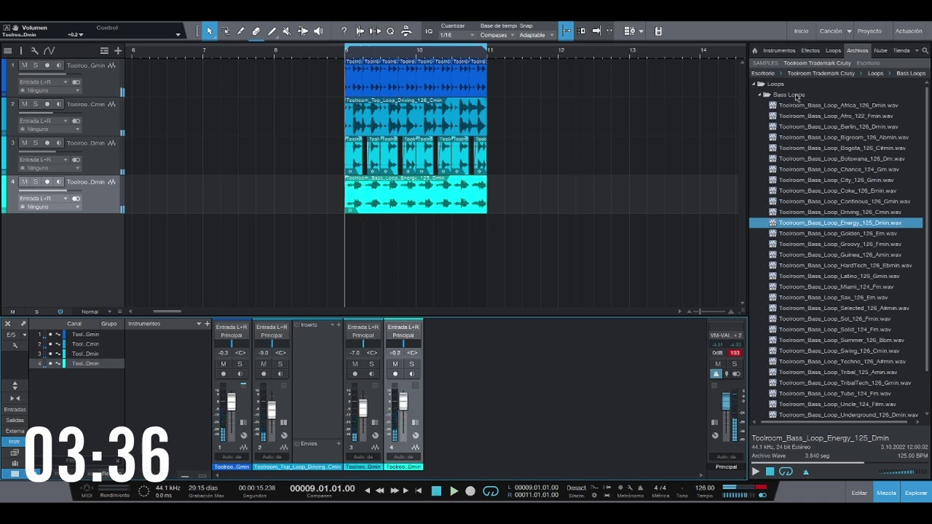
Browse to the Kick Loops folder within Drum Loops and preview the Africa, Afro, Berlin and Bigroom kick loops.
{"action": "left_click", "coordinate": [796, 95]}
{"action": "left_click", "coordinate": [806, 106]}
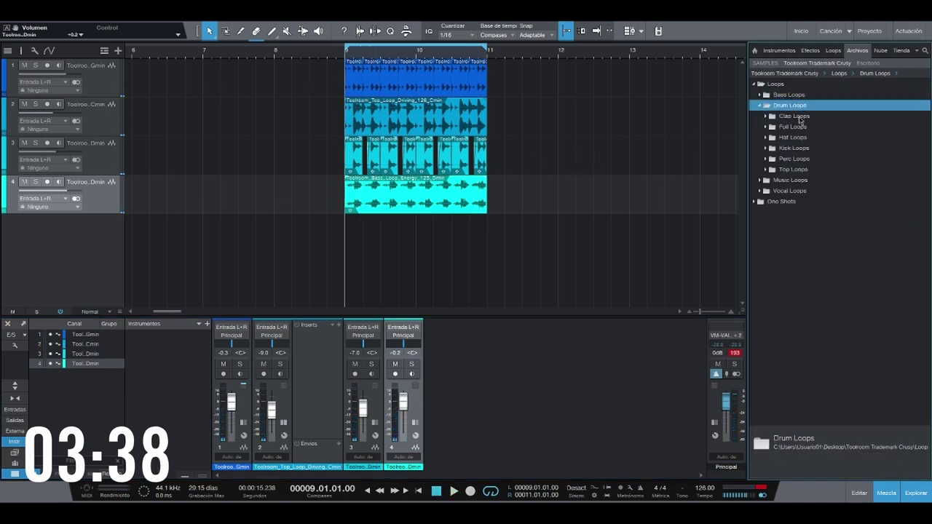
{"action": "left_click", "coordinate": [804, 149]}
{"action": "left_click", "coordinate": [843, 160]}
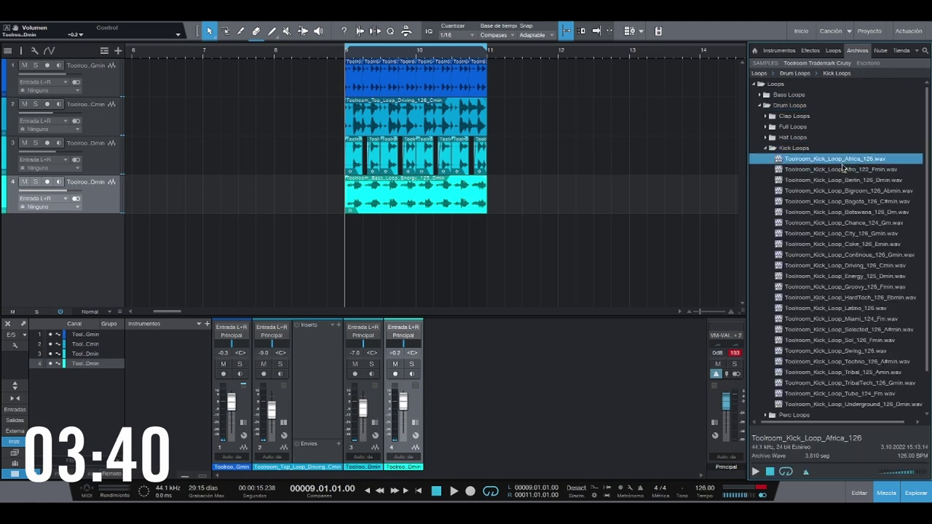
{"action": "left_click", "coordinate": [756, 472]}
{"action": "key", "text": "Down"}
{"action": "key", "text": "Down"}
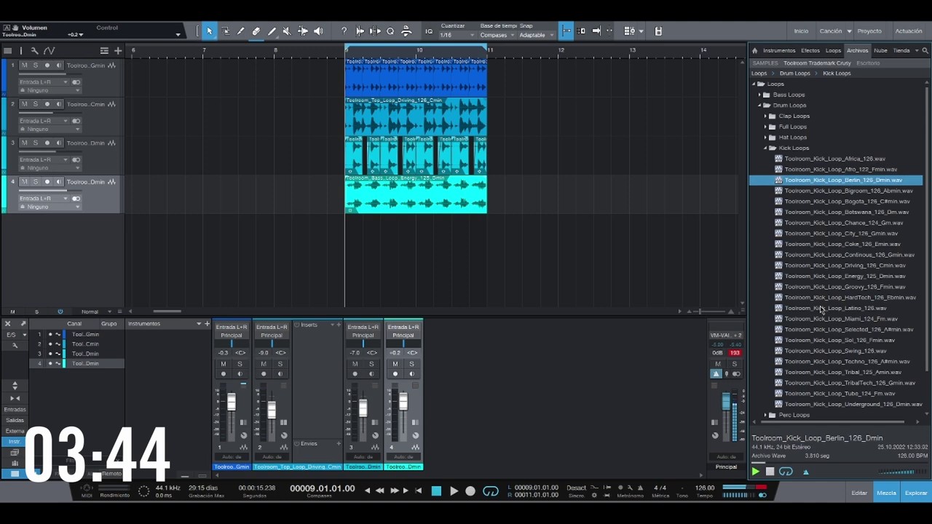
{"action": "key", "text": "Down"}
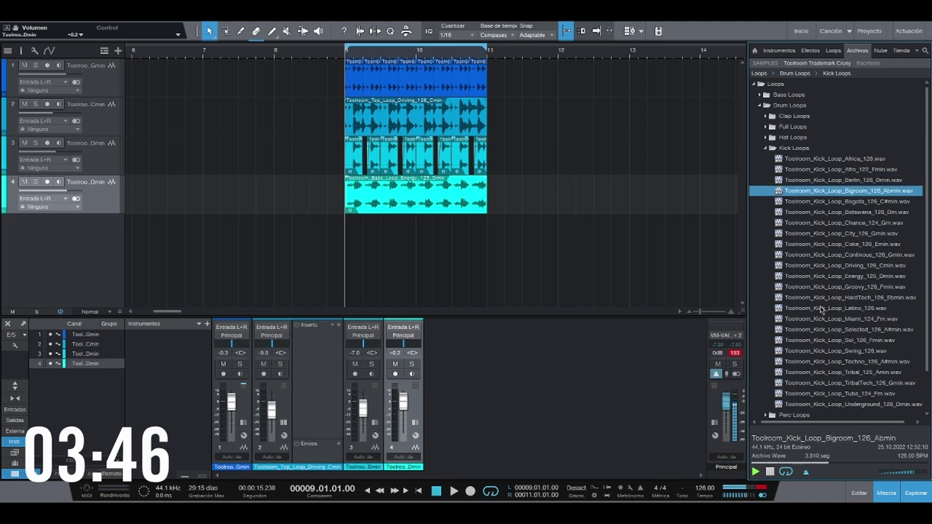
Preview the kick loops from Bogota through Energy against the playing arrangement.
{"action": "key", "text": "space"}
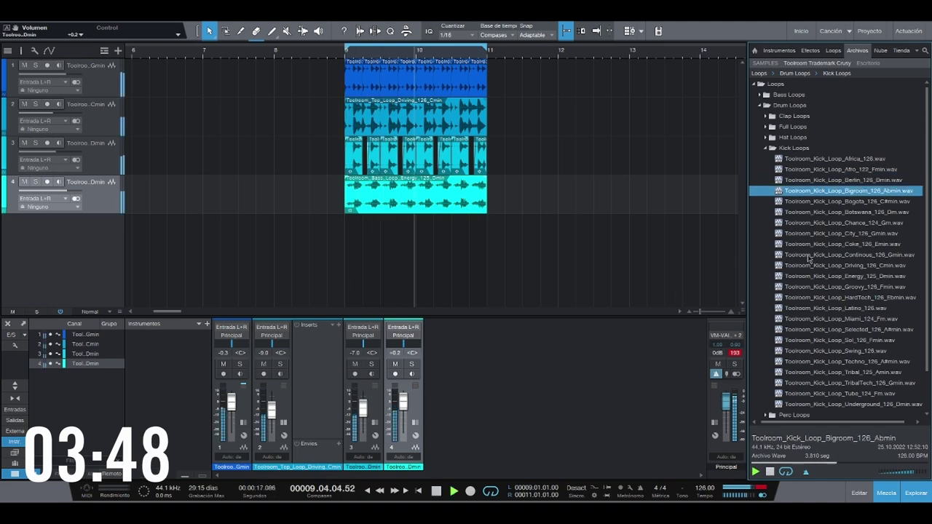
{"action": "key", "text": "Down"}
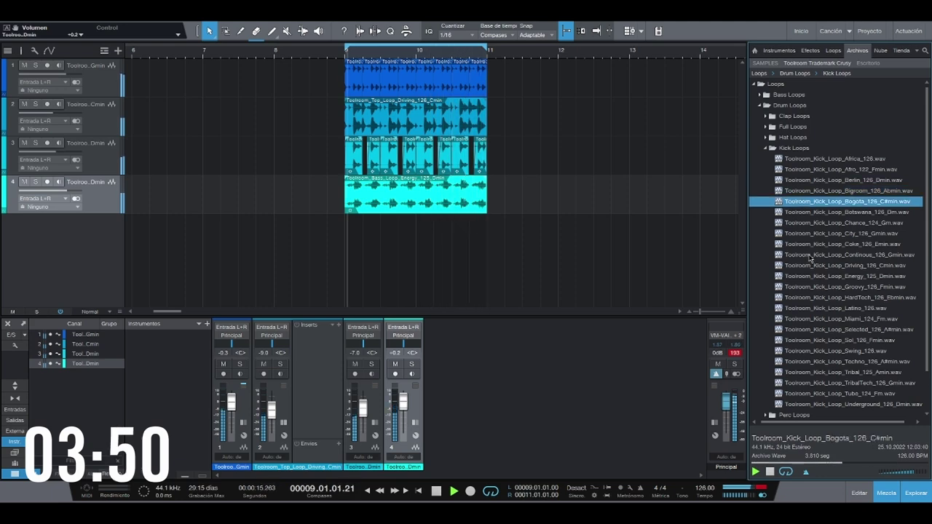
{"action": "key", "text": "Down"}
{"action": "key", "text": "Down"}
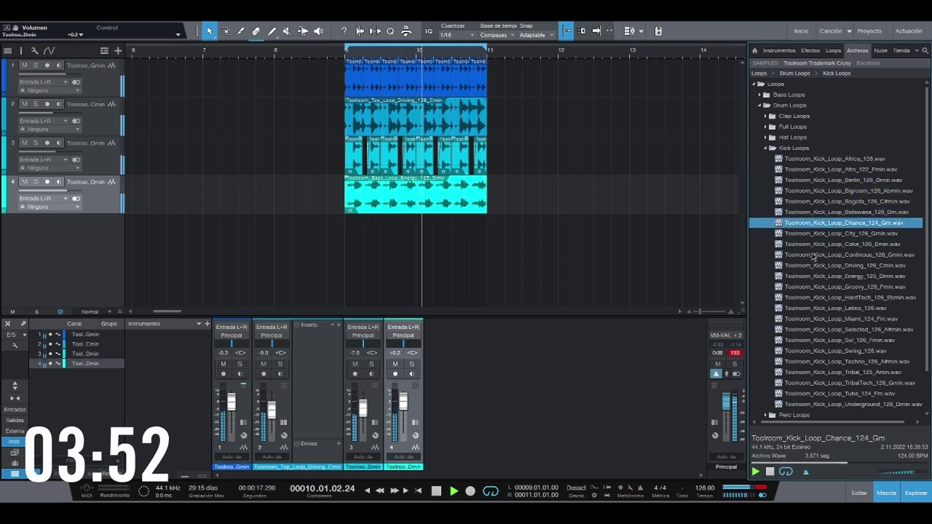
{"action": "key", "text": "Down"}
{"action": "key", "text": "Down"}
{"action": "key", "text": "Down"}
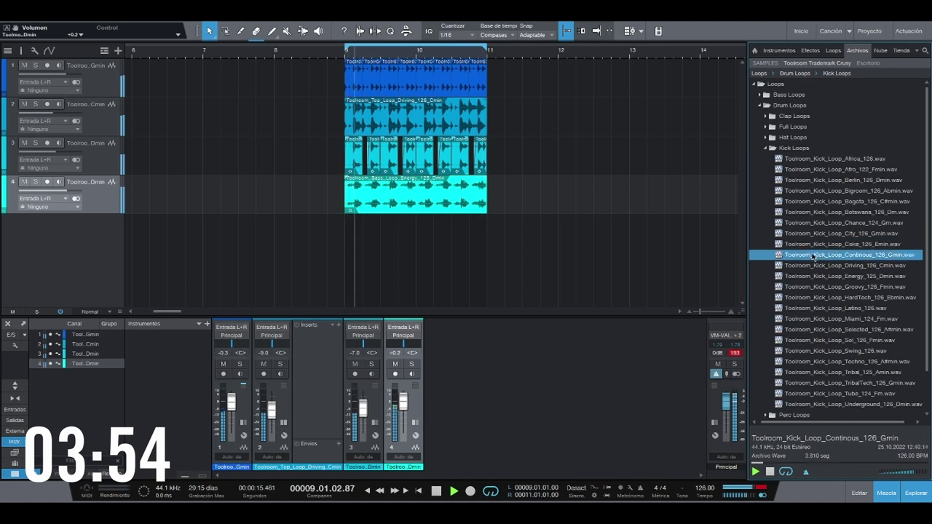
{"action": "key", "text": "Down"}
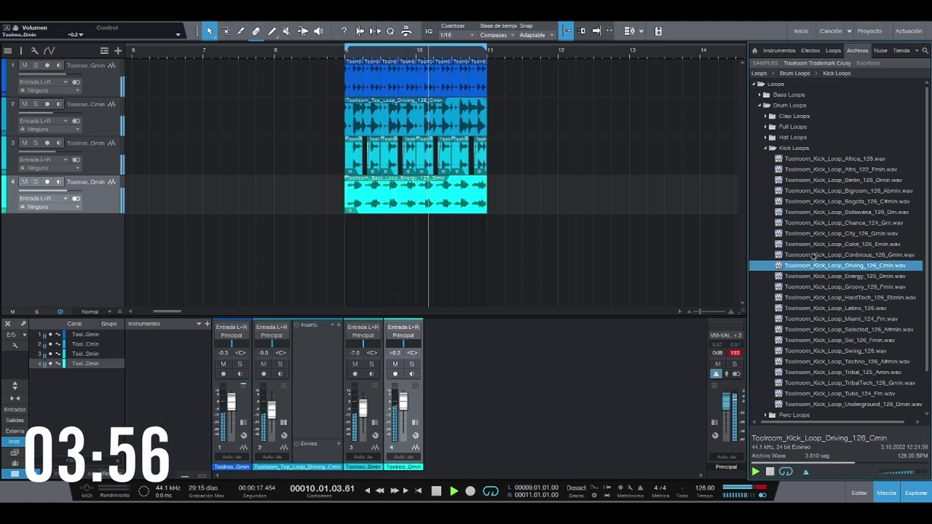
{"action": "key", "text": "Down"}
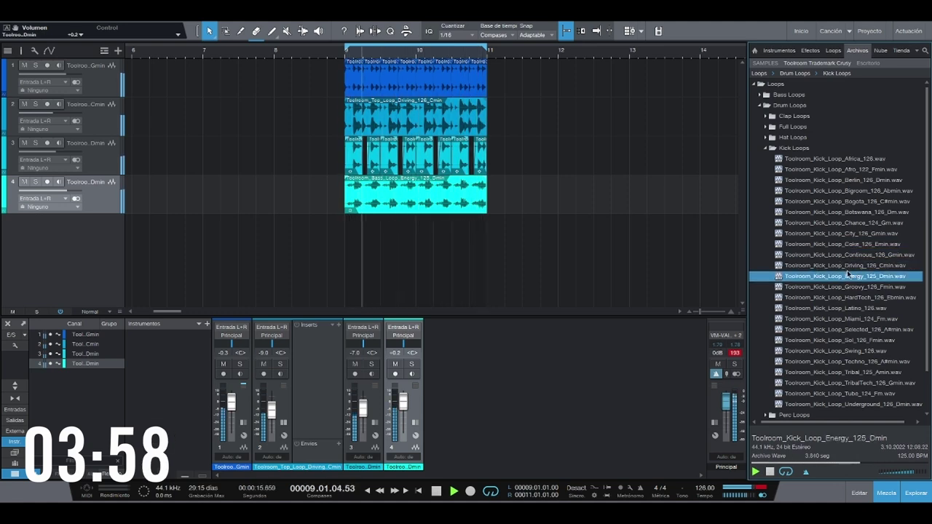
Add Toolroom_Kick_Loop_Driving_126_Cmin.wav at bar 9 on a new track below the bass loop.
{"action": "left_click_drag", "start_coordinate": [845, 265], "coordinate": [376, 242]}
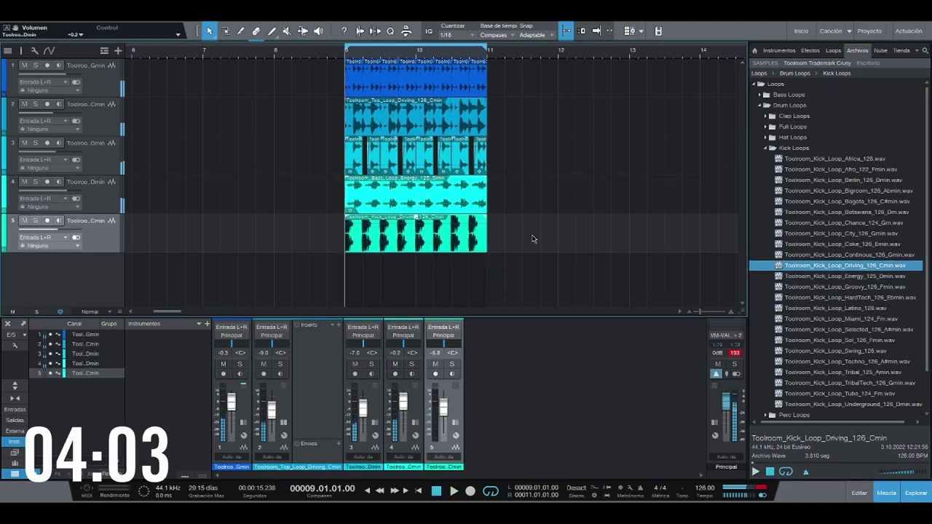
{"action": "left_click_drag", "start_coordinate": [352, 51], "coordinate": [395, 235]}
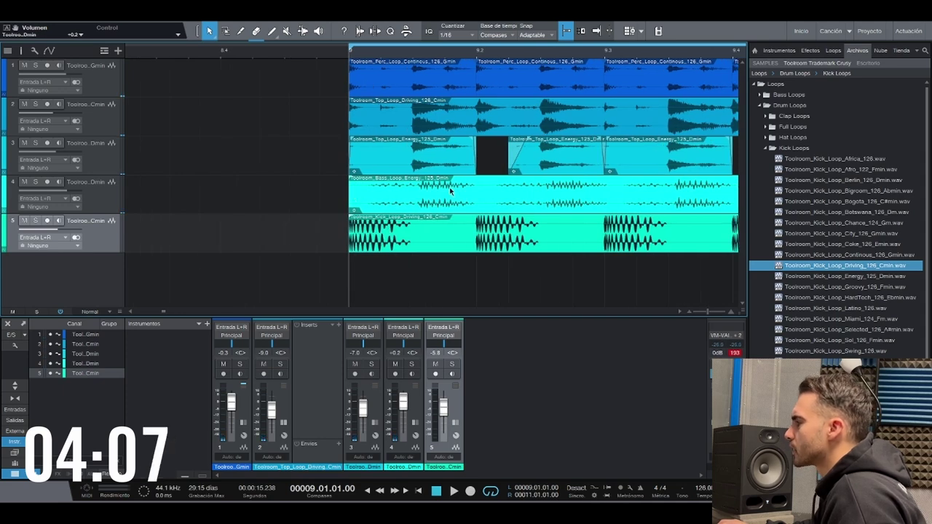
Solo the bass and kick tracks and raise the kick loop's volume to -2.3 dB during playback.
{"action": "left_click_drag", "start_coordinate": [36, 183], "coordinate": [36, 220]}
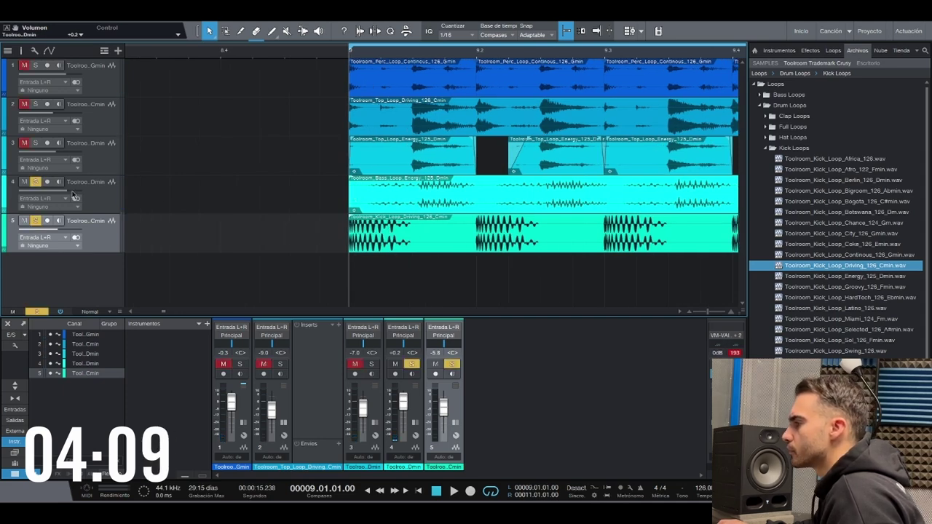
{"action": "key", "text": "w"}
{"action": "key", "text": "w"}
{"action": "key", "text": "w"}
{"action": "key", "text": "space"}
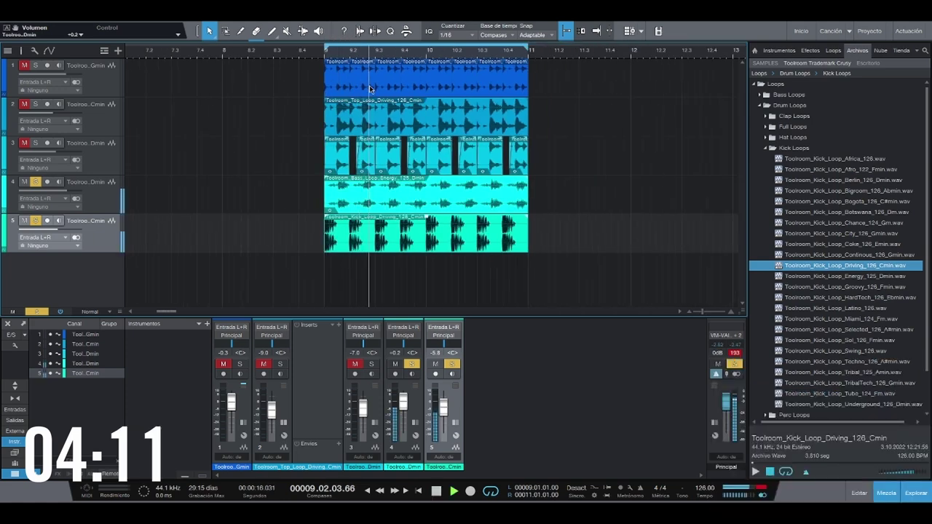
{"action": "left_click_drag", "start_coordinate": [446, 411], "coordinate": [446, 408]}
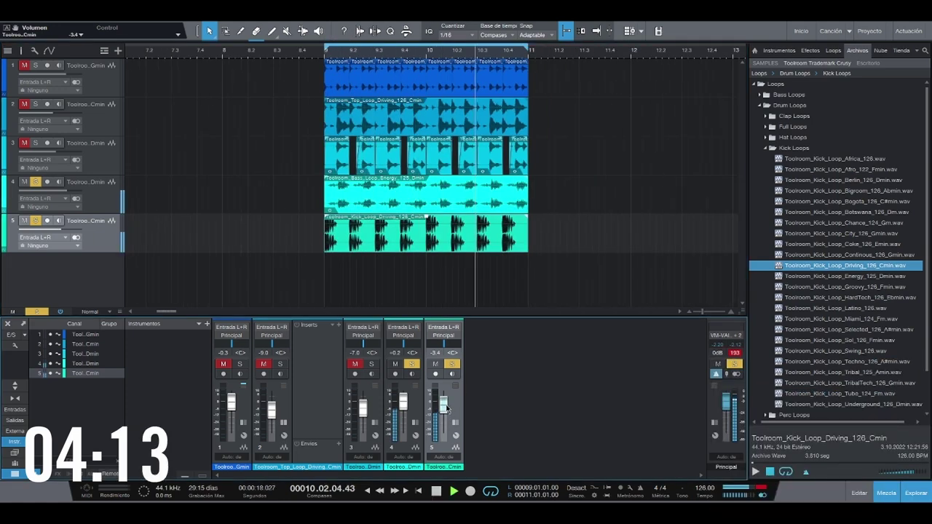
Colour the kick track red and the bass track dark blue.
{"action": "left_click", "coordinate": [4, 226]}
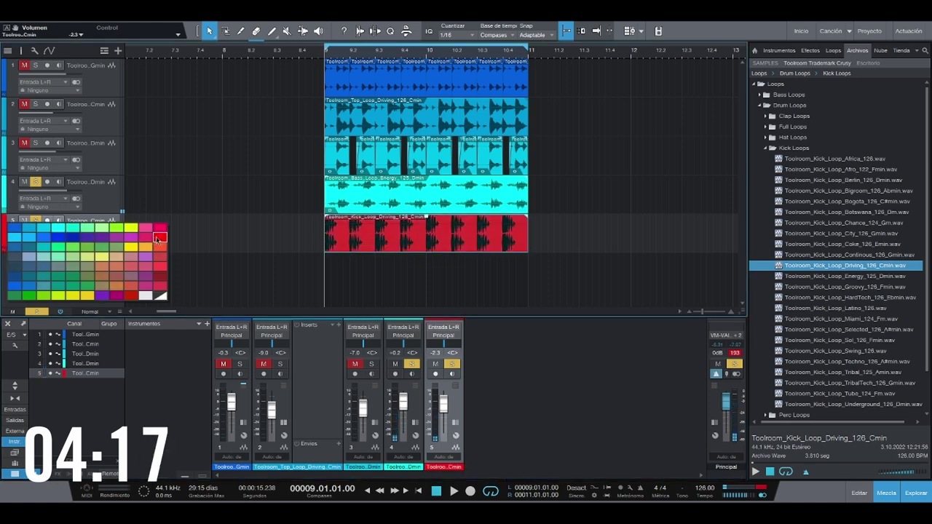
{"action": "left_click", "coordinate": [27, 230]}
{"action": "left_click", "coordinate": [78, 192]}
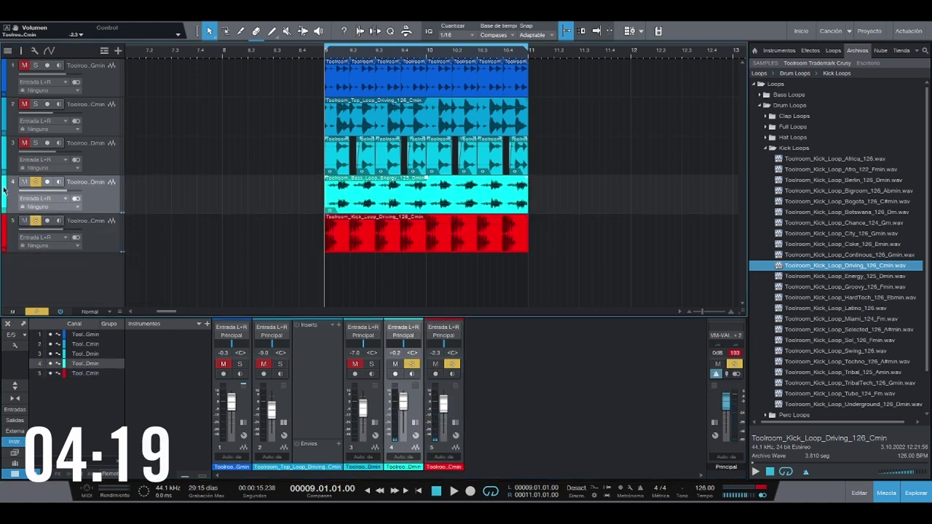
{"action": "left_click", "coordinate": [4, 191]}
{"action": "left_click", "coordinate": [76, 201]}
Colour the percussion track and both top loop tracks yellow together.
{"action": "left_click", "coordinate": [104, 169]}
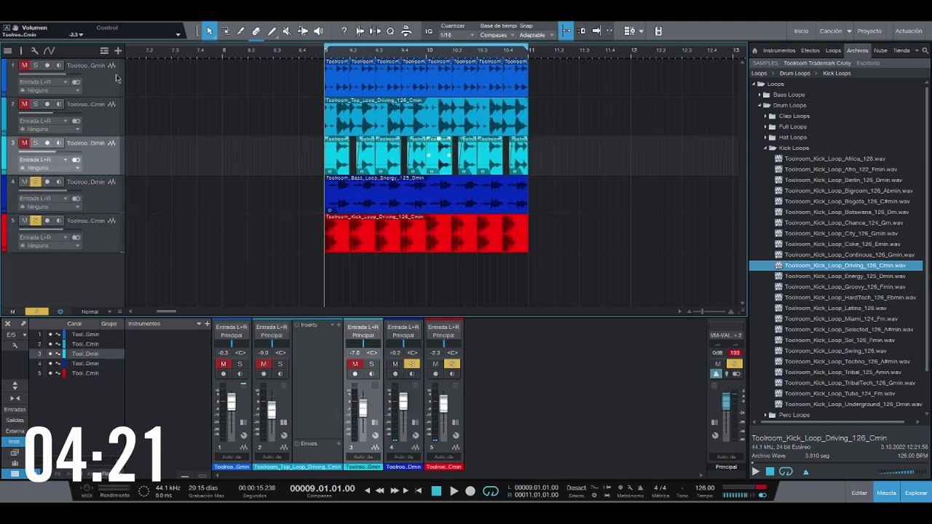
{"action": "left_click", "coordinate": [24, 81], "text": "shift"}
{"action": "left_click", "coordinate": [3, 70]}
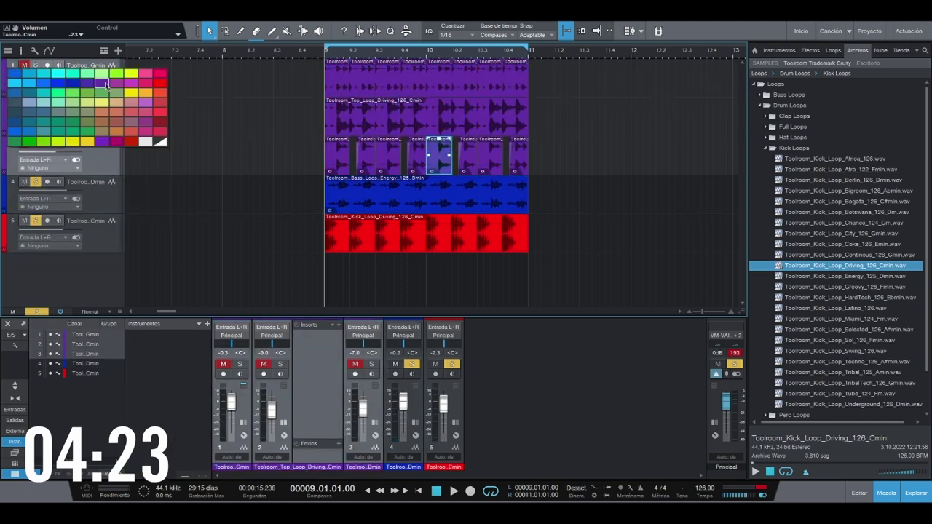
{"action": "left_click", "coordinate": [131, 74]}
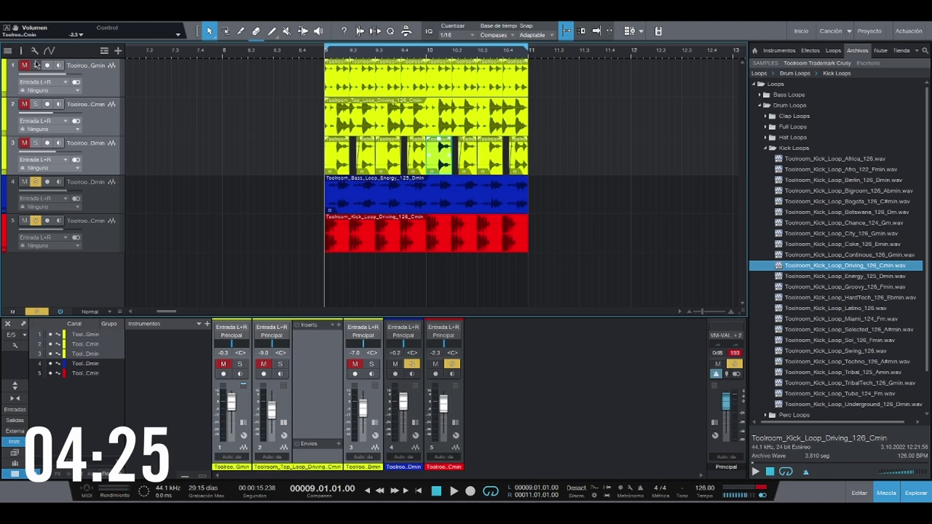
Clear the track solos, play all five loops together, and select the kick track.
{"action": "key", "text": "space"}
{"action": "key", "text": "space"}
{"action": "left_click", "coordinate": [37, 312]}
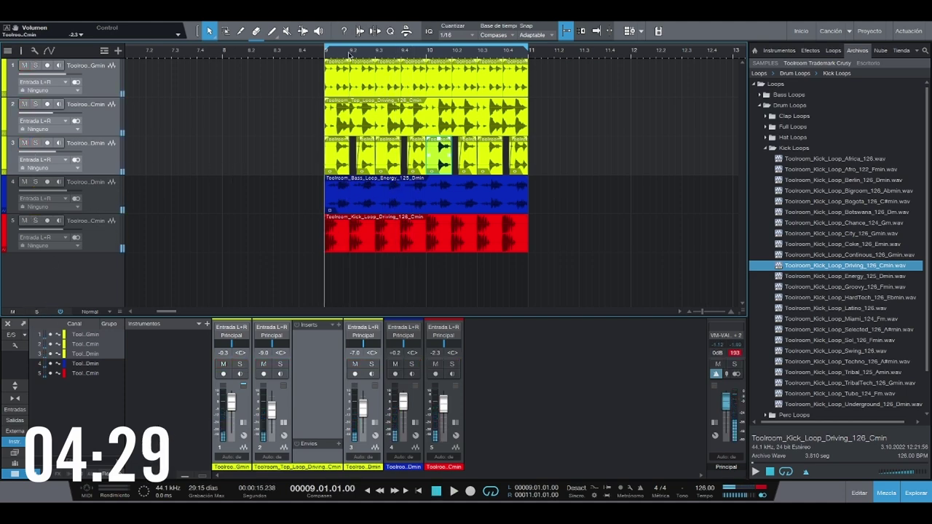
{"action": "scroll", "coordinate": [357, 54], "scroll_direction": "down", "scroll_amount": 3}
{"action": "scroll", "coordinate": [476, 146], "scroll_direction": "down", "scroll_amount": 2}
{"action": "left_click", "coordinate": [520, 187]}
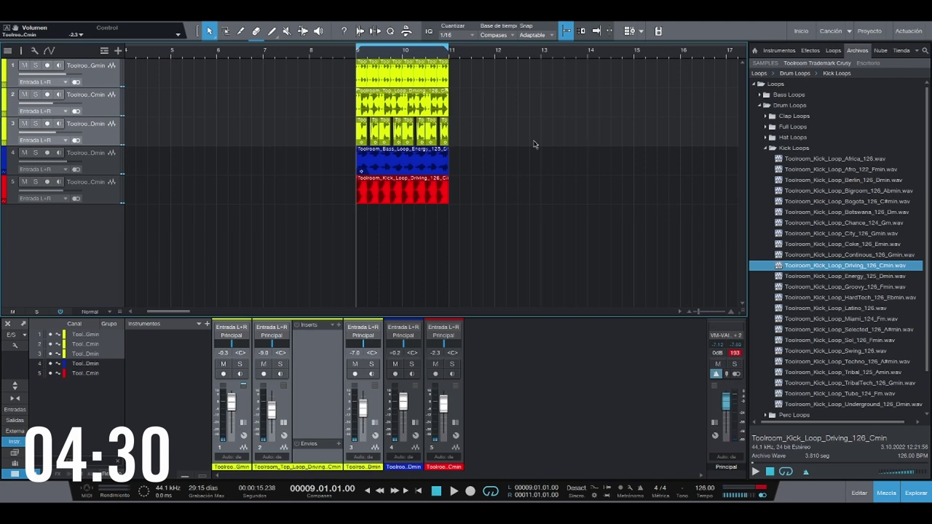
{"action": "left_click", "coordinate": [114, 194]}
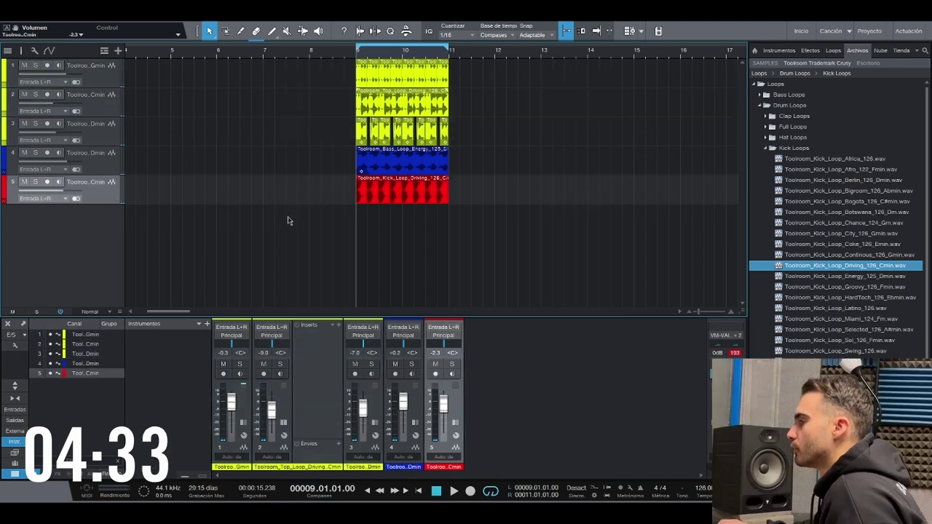
Collapse the Kick Loops folder and look through the Top Loops folder within Drum Loops.
{"action": "left_click", "coordinate": [791, 149]}
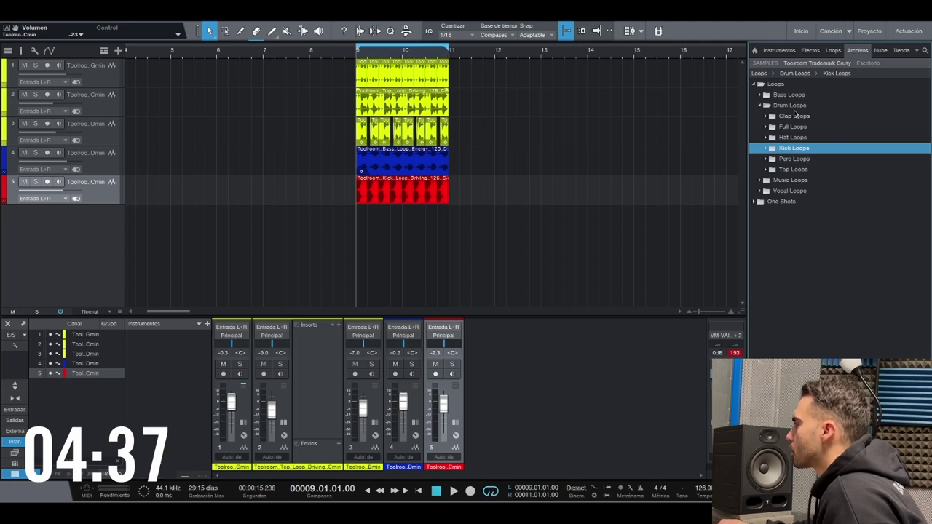
{"action": "left_click", "coordinate": [790, 106]}
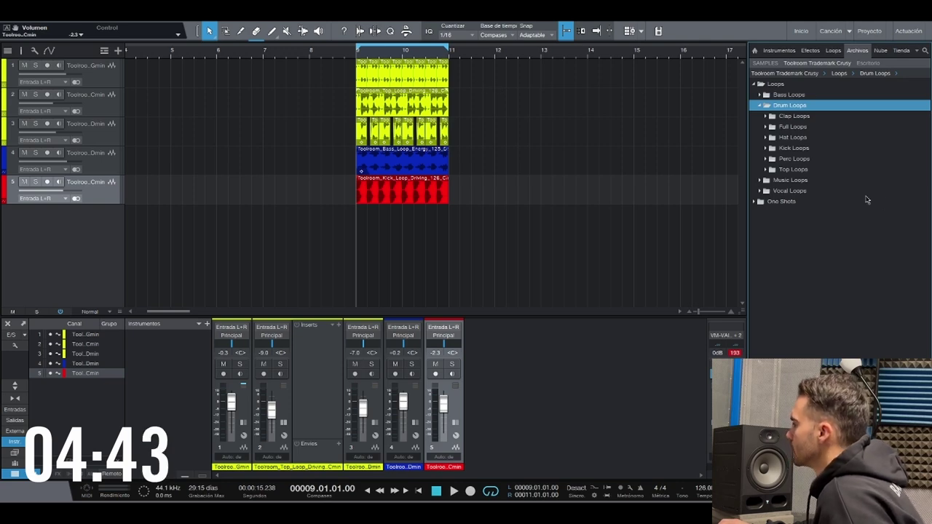
{"action": "left_click", "coordinate": [794, 169]}
{"action": "left_click", "coordinate": [802, 180]}
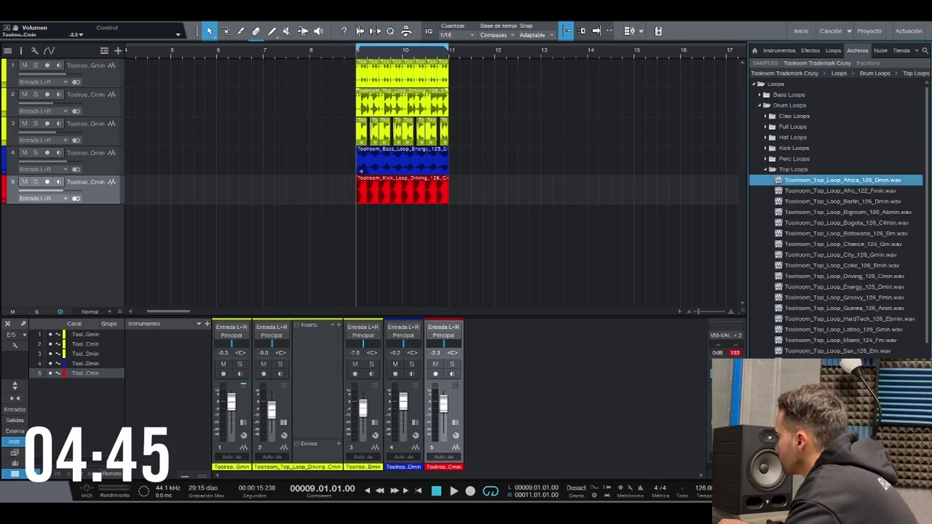
{"action": "left_click", "coordinate": [797, 170]}
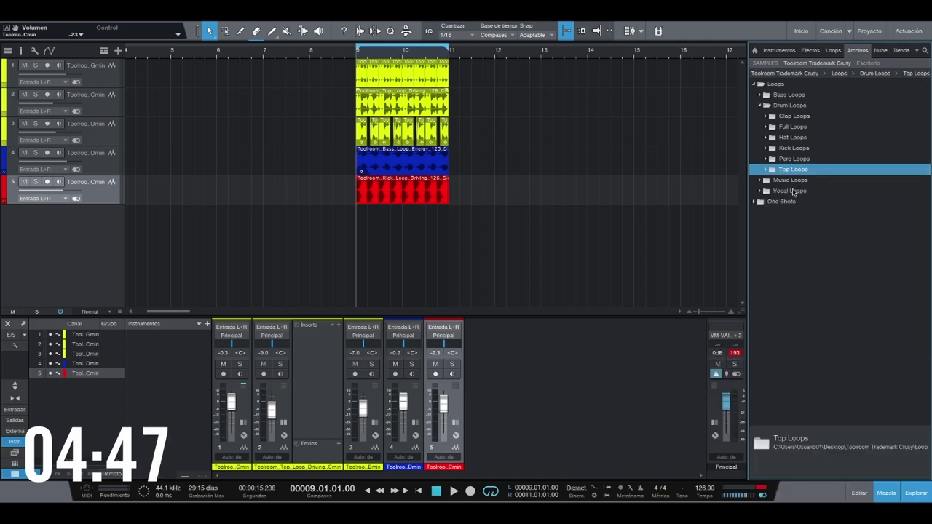
Preview the two Africa vocal loops and add Toolroom_Vocal_Loop_Africa_126_Dmin.wav at bar 9 on a new track below the kick loop.
{"action": "left_click", "coordinate": [792, 190]}
{"action": "left_click", "coordinate": [804, 201]}
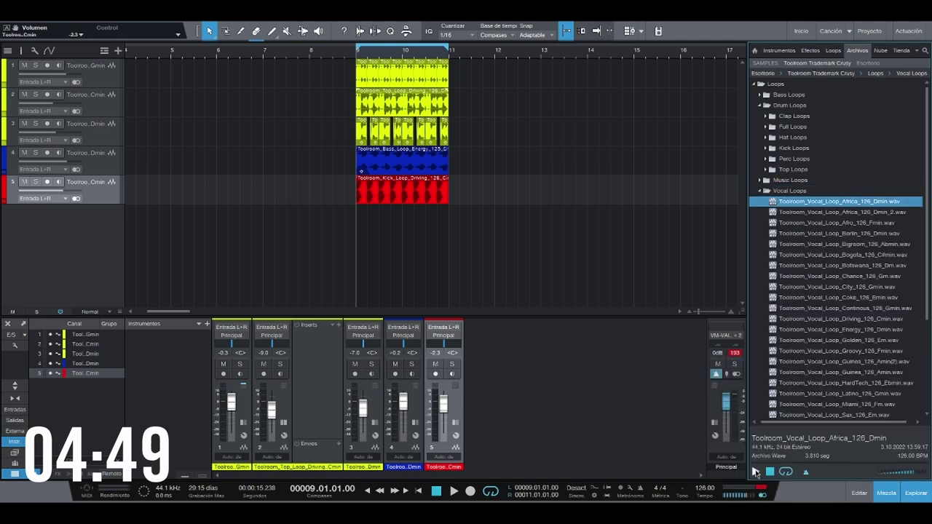
{"action": "key", "text": "Down"}
{"action": "key", "text": "Down"}
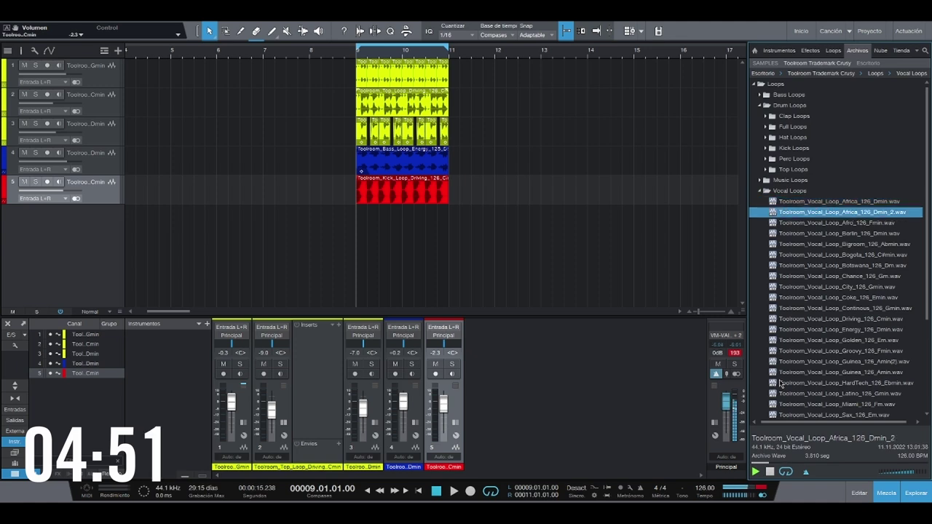
{"action": "key", "text": "Up"}
{"action": "key", "text": "Up"}
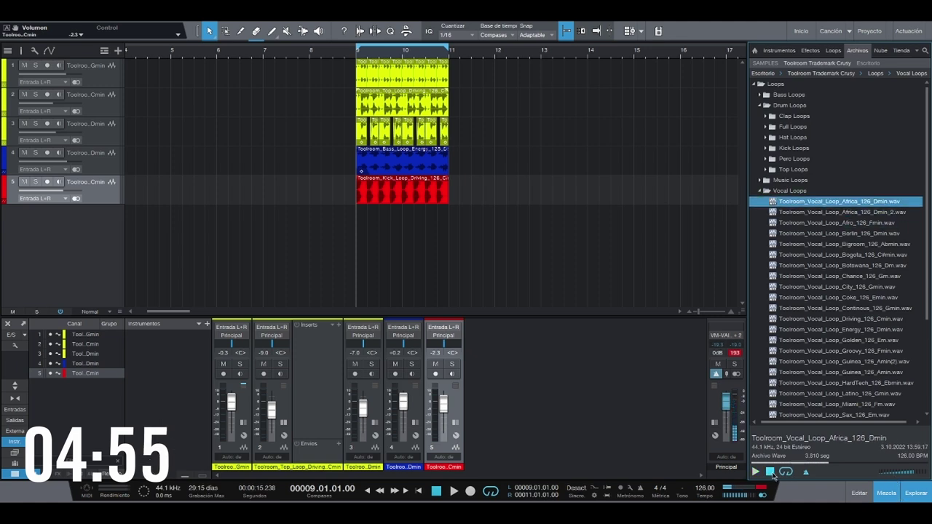
{"action": "left_click_drag", "start_coordinate": [886, 203], "coordinate": [376, 217]}
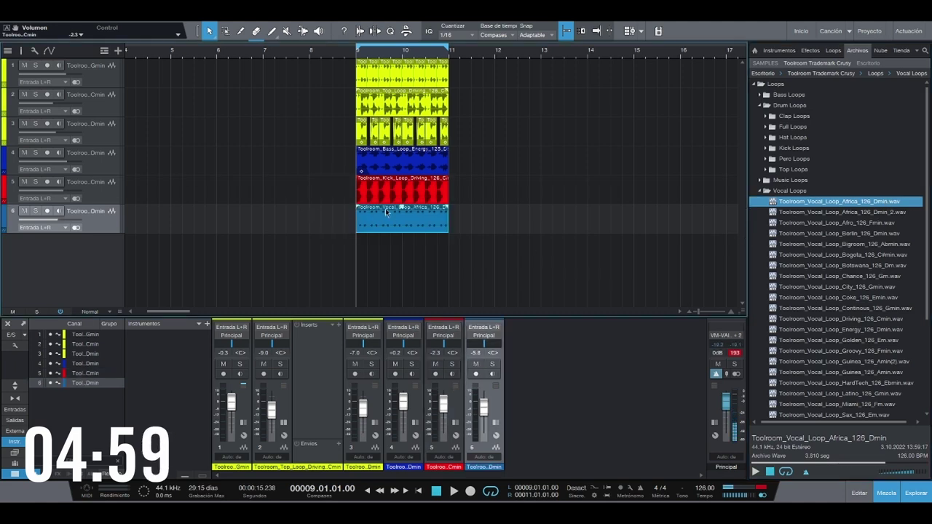
Check the bass loop's transposition and transpose the Africa vocal loop to match it.
{"action": "right_click", "coordinate": [412, 161]}
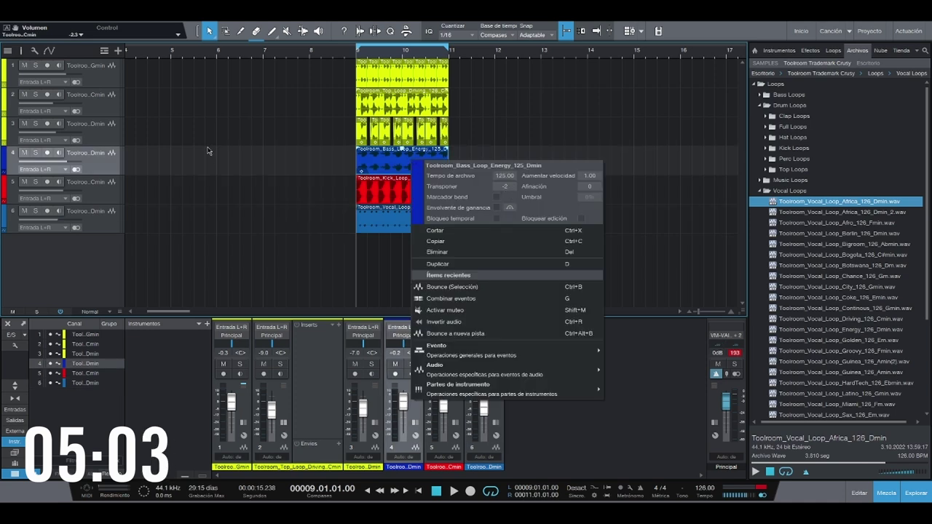
{"action": "left_click", "coordinate": [248, 170]}
{"action": "scroll", "coordinate": [395, 223], "scroll_direction": "up", "scroll_amount": 1}
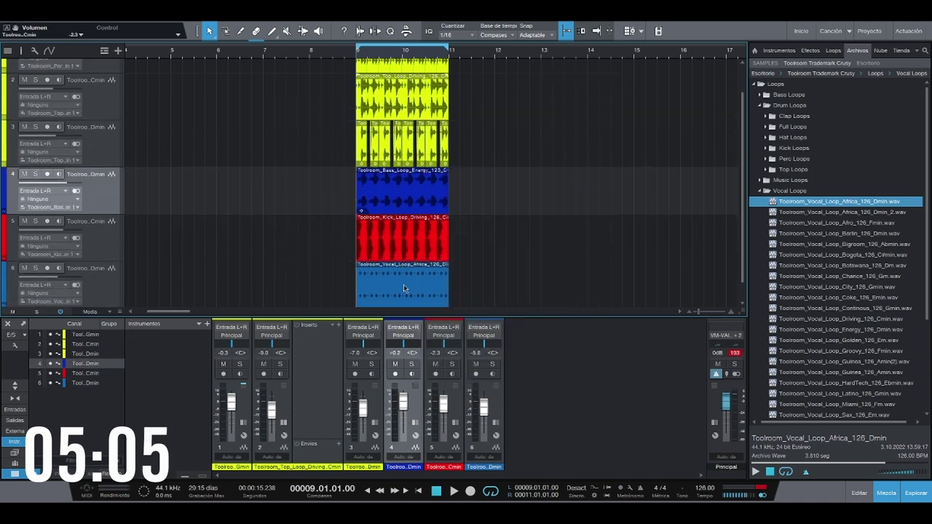
{"action": "scroll", "coordinate": [403, 289], "scroll_direction": "down", "scroll_amount": 1}
{"action": "right_click", "coordinate": [402, 259]}
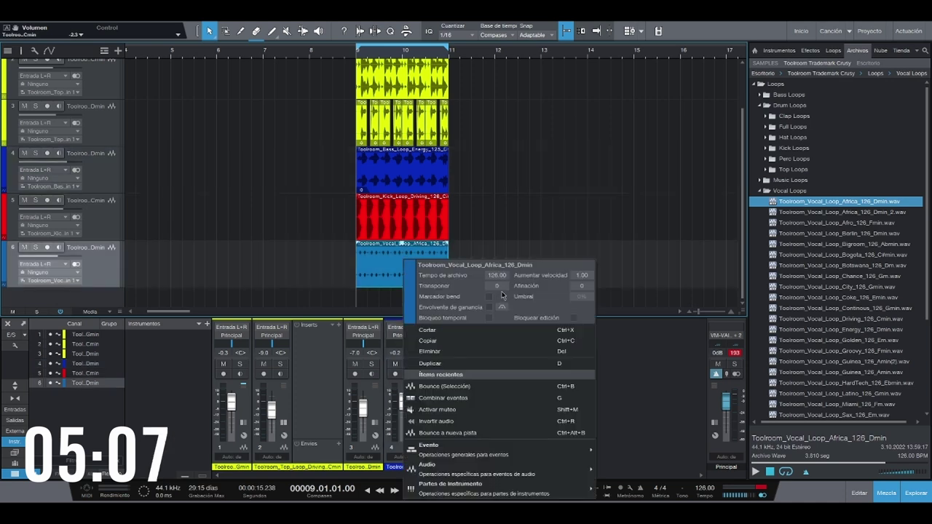
{"action": "left_click", "coordinate": [574, 208]}
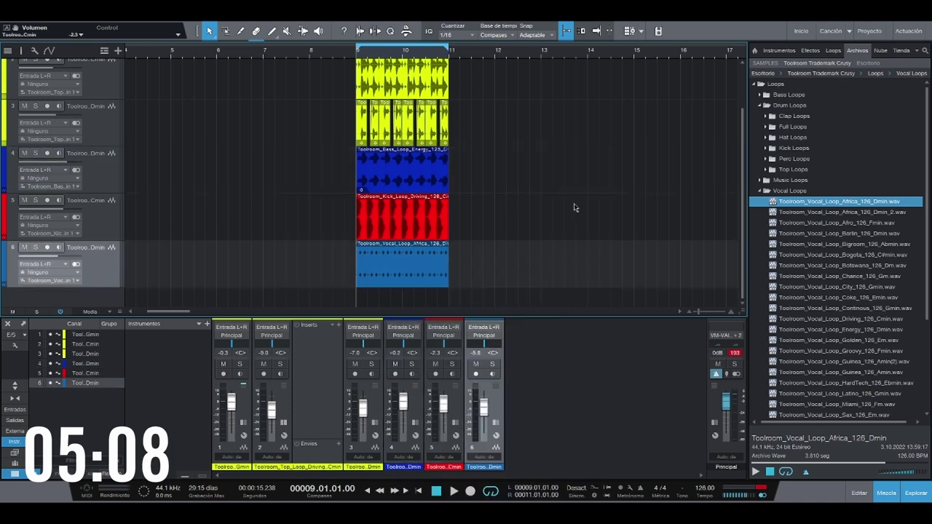
Solo the bass, kick and vocal tracks and listen to them together.
{"action": "left_click", "coordinate": [35, 248]}
{"action": "left_click", "coordinate": [35, 153]}
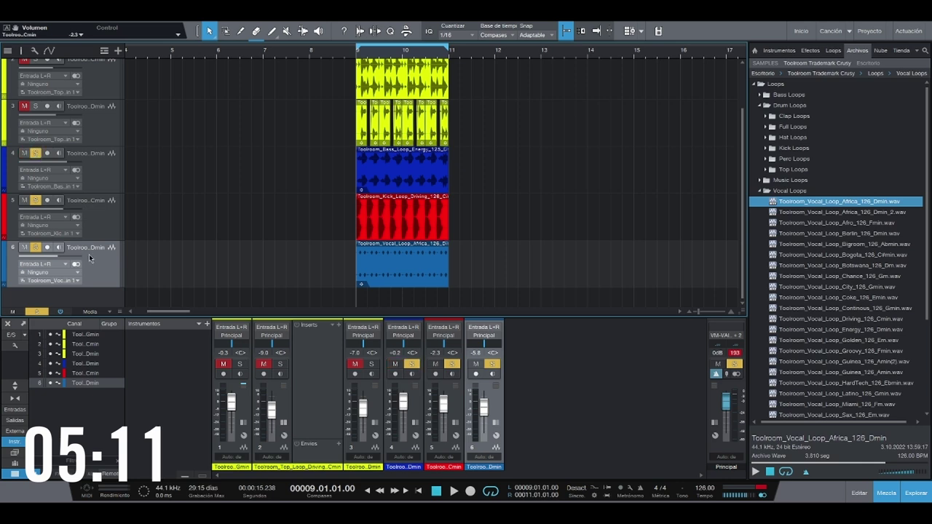
{"action": "key", "text": "space"}
{"action": "left_click_drag", "start_coordinate": [405, 251], "coordinate": [406, 216]}
{"action": "key", "text": "space"}
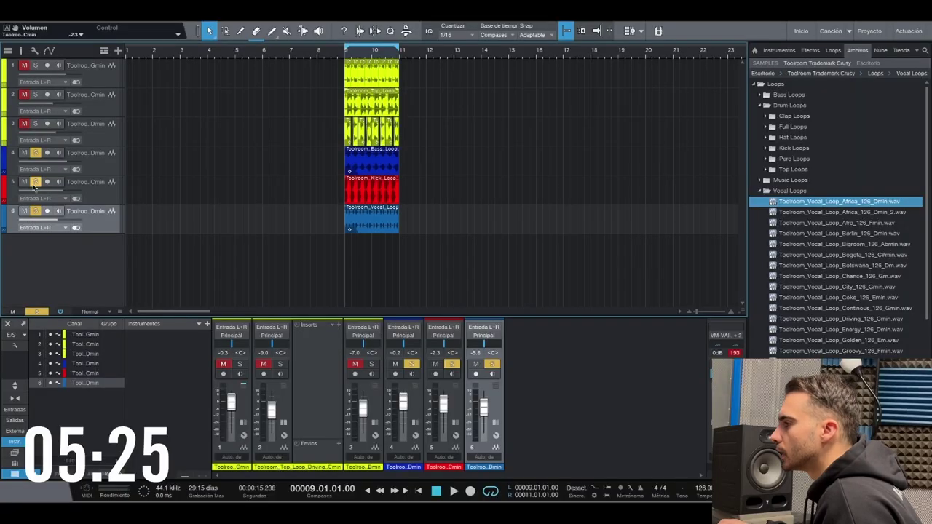
Clear the solos on the bass, kick and vocal tracks.
{"action": "left_click_drag", "start_coordinate": [36, 155], "coordinate": [35, 213]}
{"action": "key", "text": "ctrl+z"}
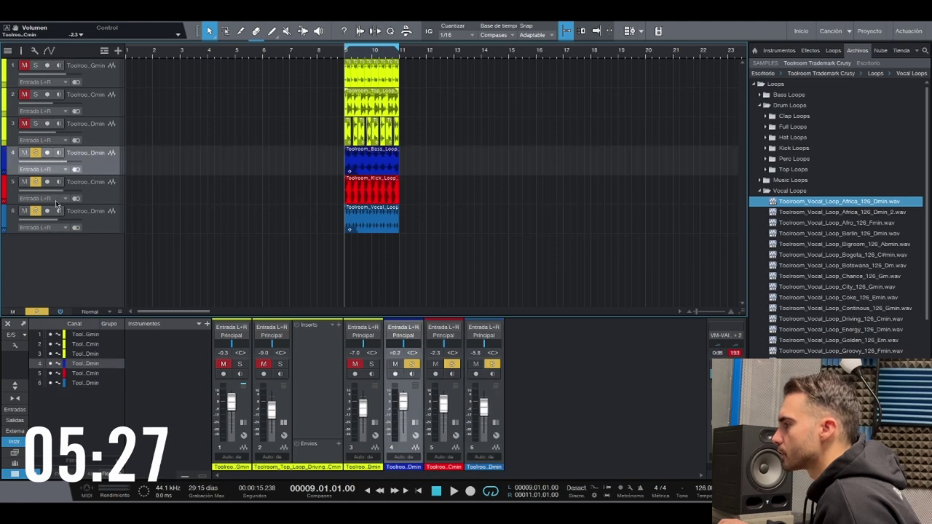
{"action": "left_click", "coordinate": [183, 192]}
{"action": "left_click", "coordinate": [36, 153]}
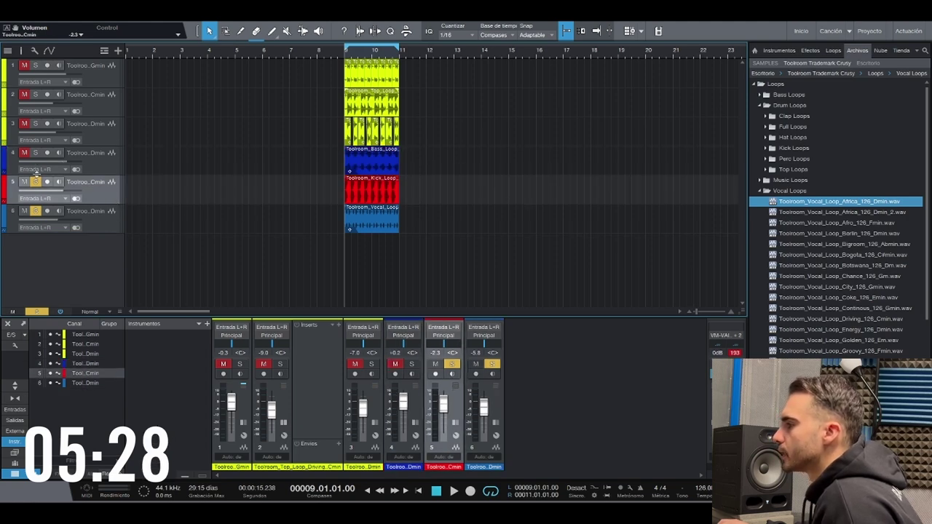
{"action": "left_click", "coordinate": [37, 211]}
Copy the kick loop to bar 1 and duplicate the copy three times to fill the bars before bar 9.
{"action": "left_click_drag", "start_coordinate": [387, 191], "coordinate": [140, 192]}
{"action": "key", "text": "d"}
{"action": "key", "text": "d"}
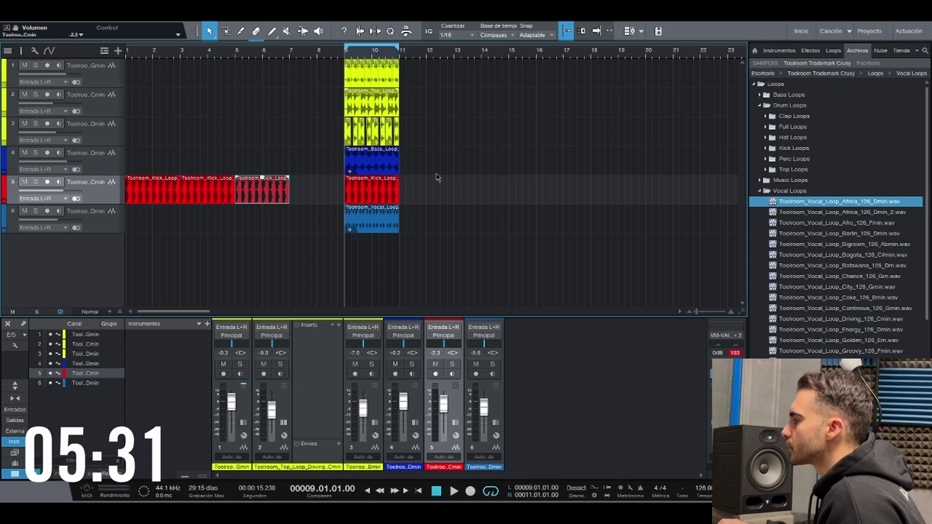
{"action": "key", "text": "d"}
Insert FabFilter Pro-Q 3 on the kick track with a 12 dB/oct low cut at about 160.7 Hz and play the track soloed.
{"action": "left_click", "coordinate": [810, 50]}
{"action": "left_click_drag", "start_coordinate": [802, 162], "coordinate": [201, 191]}
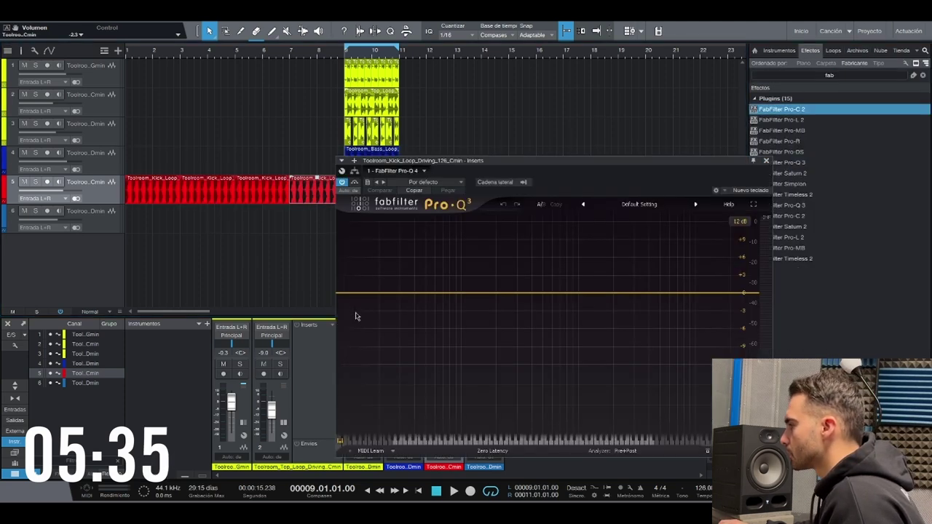
{"action": "left_click_drag", "start_coordinate": [343, 291], "coordinate": [485, 292]}
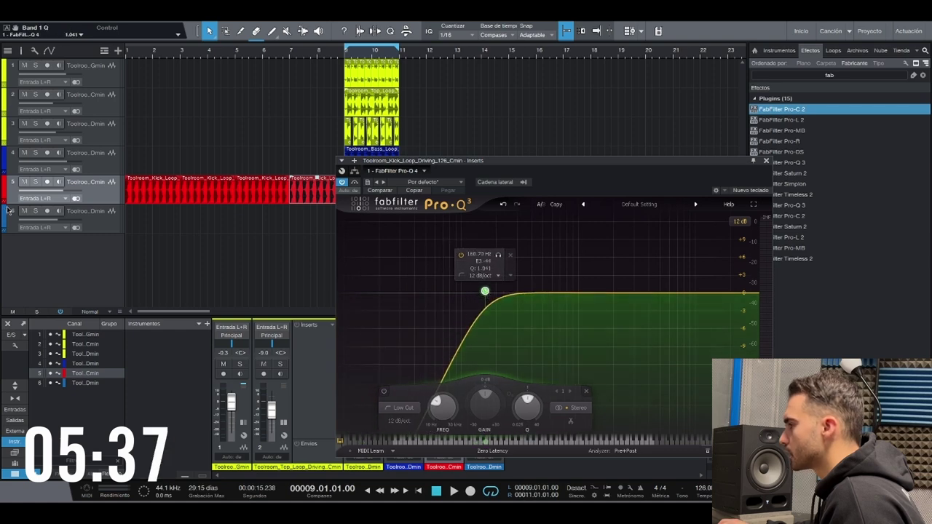
{"action": "left_click", "coordinate": [35, 182]}
{"action": "key", "text": "space"}
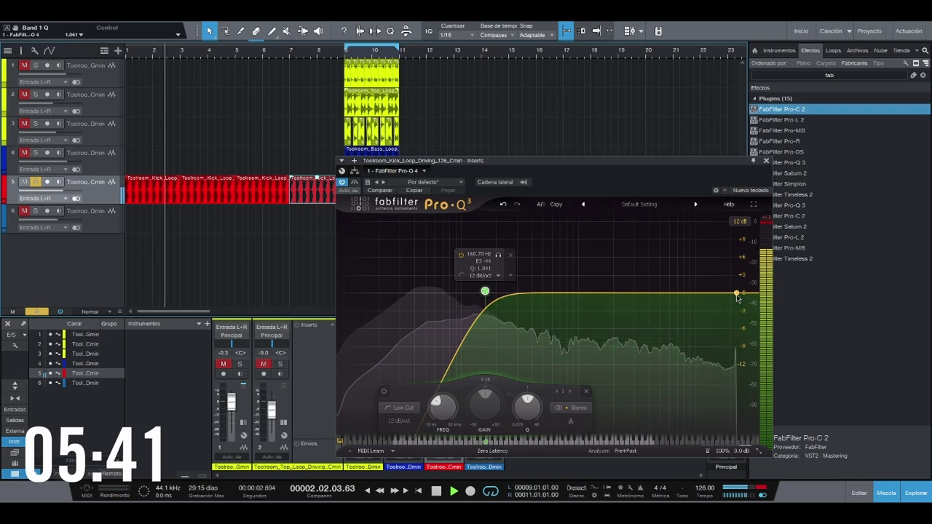
{"action": "key", "text": "space"}
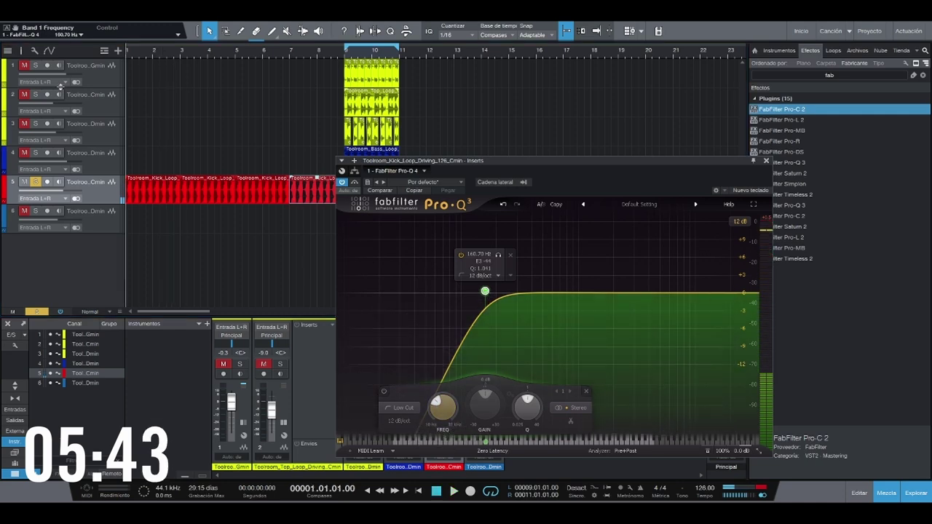
Automate the kick equalizer's Band 1 Frequency to hold through the intro and drop sharply just before bar 9.
{"action": "key", "text": "a"}
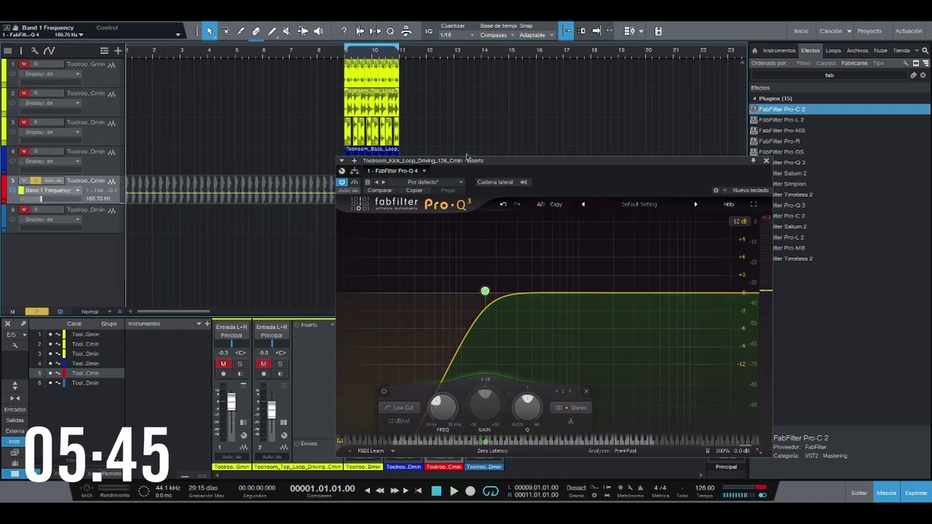
{"action": "left_click_drag", "start_coordinate": [744, 161], "coordinate": [654, 249]}
{"action": "left_click_drag", "start_coordinate": [318, 197], "coordinate": [344, 200]}
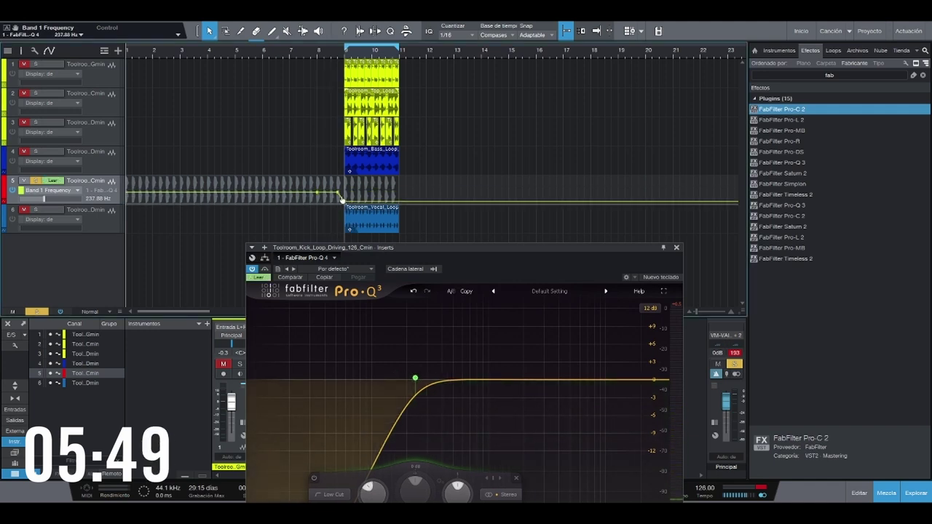
{"action": "scroll", "coordinate": [335, 57], "scroll_direction": "up", "scroll_amount": 4}
{"action": "key", "text": "a"}
Shorten the last duplicated kick loop so it ends slightly before bar 9.
{"action": "left_click", "coordinate": [370, 189]}
{"action": "left_click_drag", "start_coordinate": [369, 190], "coordinate": [349, 181]}
{"action": "key", "text": "z"}
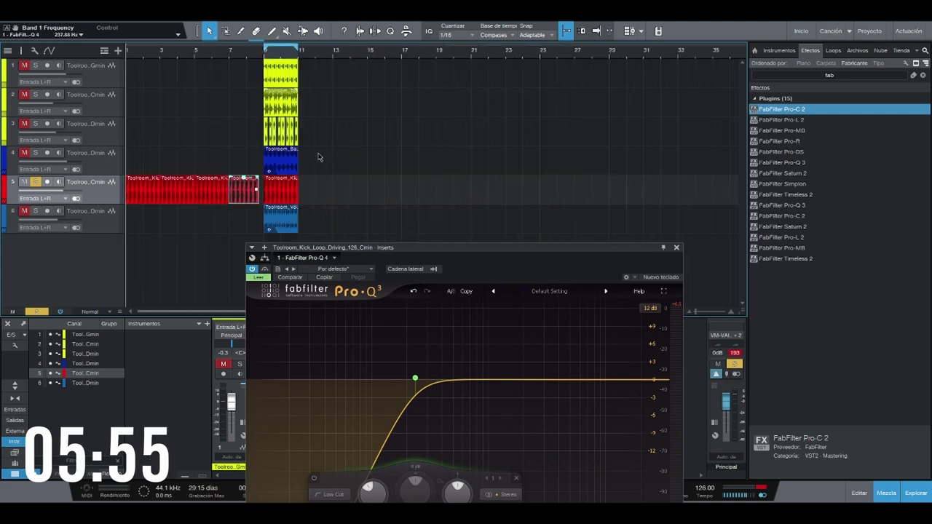
Merge the kick loops before bar 9 into one clip and fade it out from about bar 5.
{"action": "left_click_drag", "start_coordinate": [244, 163], "coordinate": [123, 195]}
{"action": "key", "text": "ctrl+b"}
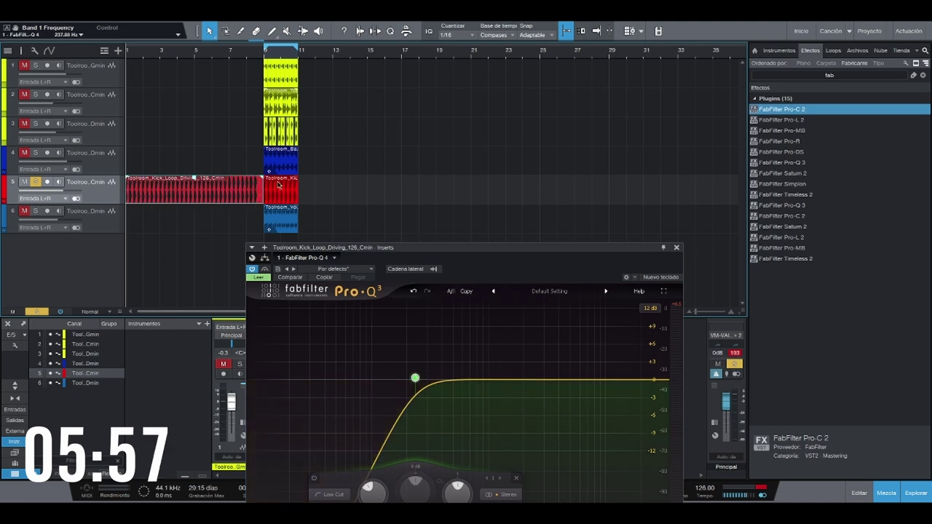
{"action": "left_click_drag", "start_coordinate": [262, 182], "coordinate": [188, 183]}
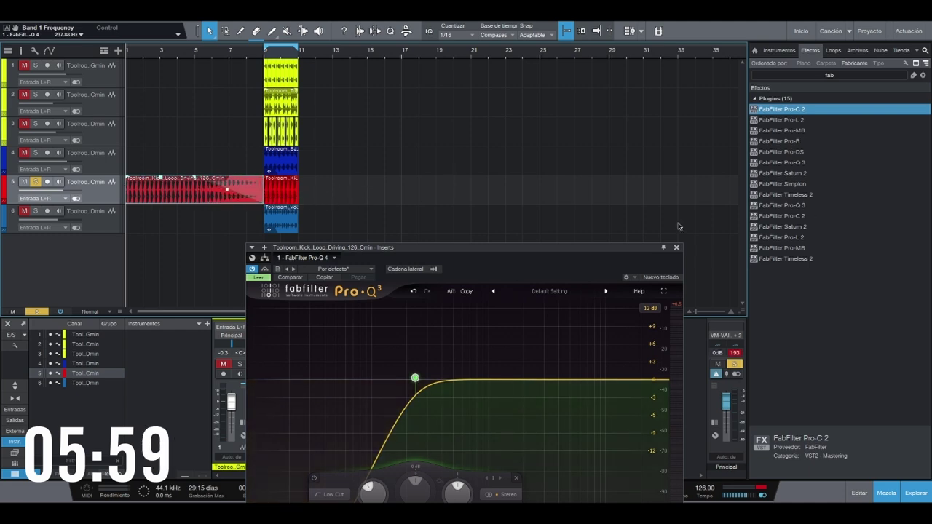
Add a high cut to the kick equalizer and automate its Band 2 Frequency to hold at about 903 Hz, rising just before bar 9.
{"action": "left_click", "coordinate": [661, 380]}
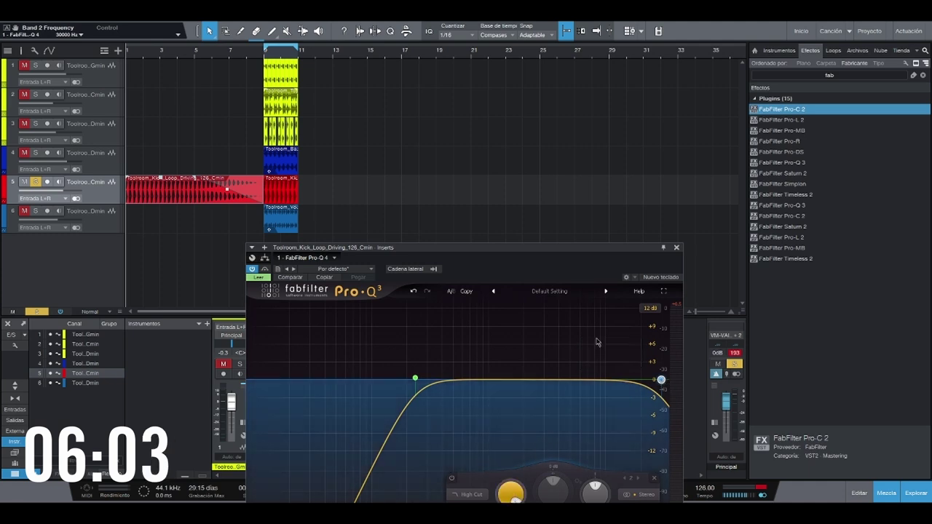
{"action": "left_click", "coordinate": [677, 248]}
{"action": "left_click_drag", "start_coordinate": [13, 33], "coordinate": [134, 164]}
{"action": "key", "text": "space"}
{"action": "left_click", "coordinate": [245, 190]}
{"action": "key", "text": "space"}
Copy the bass loop to bar 1 and duplicate the copy three times to fill the bars before bar 9.
{"action": "key", "text": "a"}
{"action": "key", "text": "d"}
{"action": "key", "text": "d"}
{"action": "key", "text": "d"}
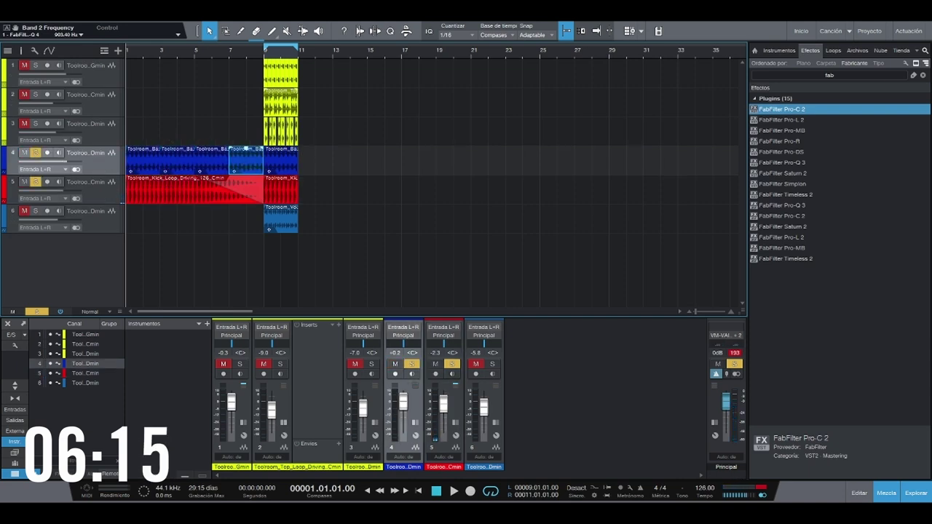
Insert FabFilter Simplon on the bass track and raise its Filter 2 frequency to about 263.5 Hz during playback.
{"action": "left_click", "coordinate": [836, 82]}
{"action": "key", "text": "BackSpace"}
{"action": "key", "text": "BackSpace"}
{"action": "key", "text": "BackSpace"}
{"action": "type", "text": "simplo"}
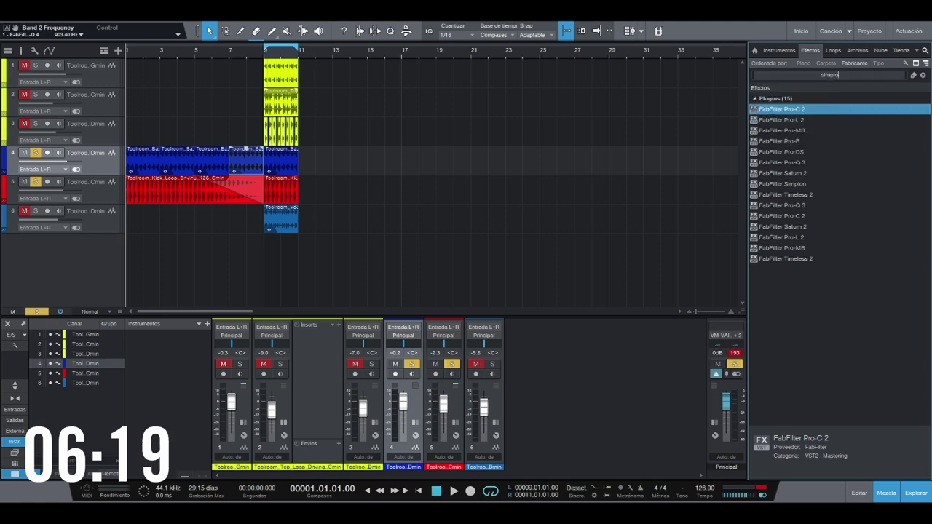
{"action": "left_click_drag", "start_coordinate": [783, 109], "coordinate": [185, 154]}
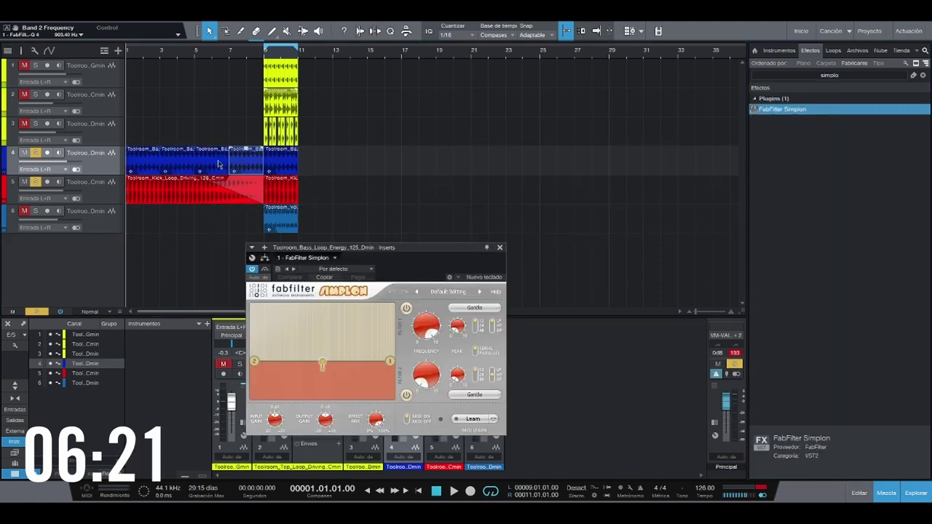
{"action": "left_click_drag", "start_coordinate": [254, 362], "coordinate": [288, 357]}
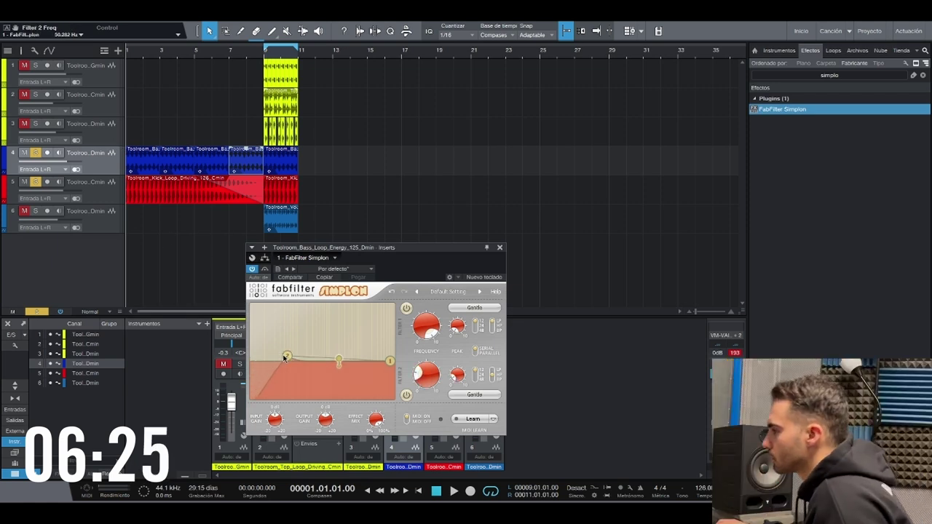
{"action": "key", "text": "space"}
{"action": "left_click_drag", "start_coordinate": [285, 357], "coordinate": [308, 356]}
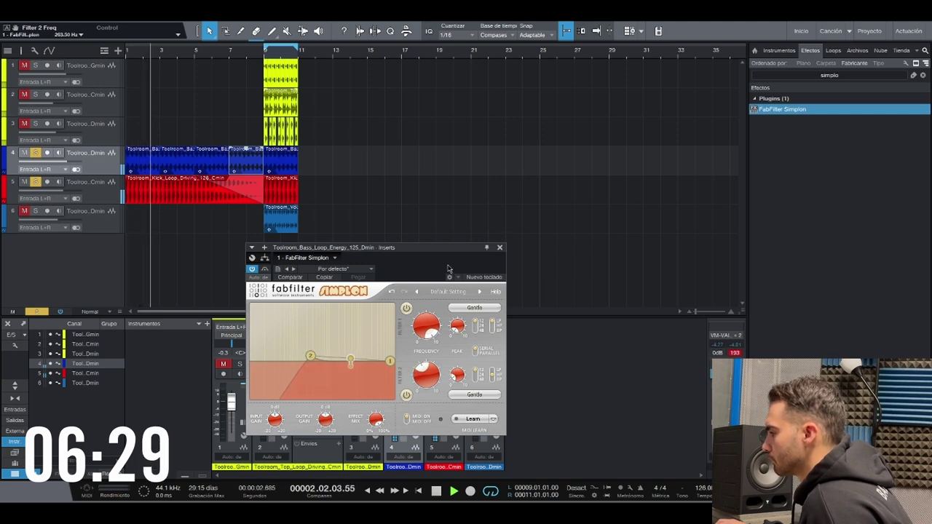
Automate the bass track's Filter 2 Freq to hold through the intro and drop sharply just before bar 9.
{"action": "left_click", "coordinate": [499, 248]}
{"action": "left_click_drag", "start_coordinate": [14, 29], "coordinate": [177, 165]}
{"action": "key", "text": "a"}
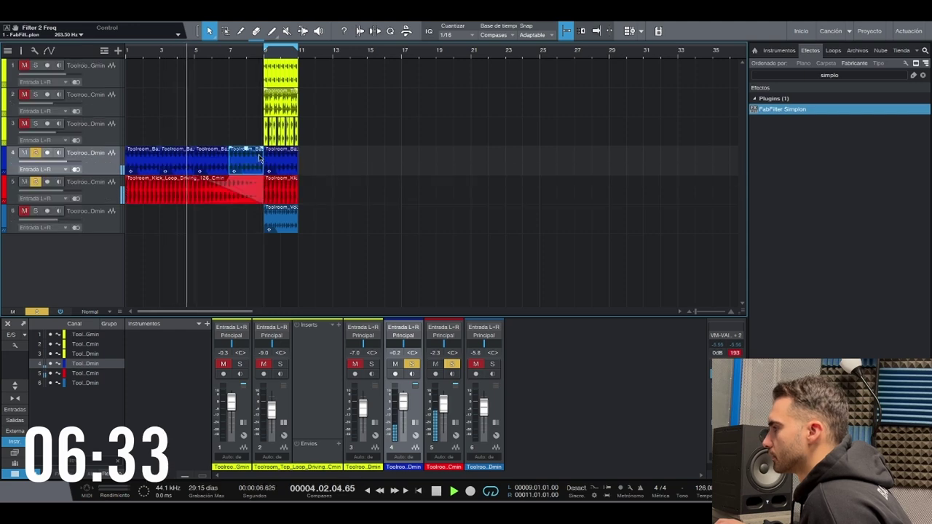
Merge the last two bass loops before bar 9, fade the merged clip out, and clear the solos.
{"action": "left_click_drag", "start_coordinate": [260, 118], "coordinate": [134, 158]}
{"action": "key", "text": "ctrl+b"}
{"action": "left_click", "coordinate": [36, 151]}
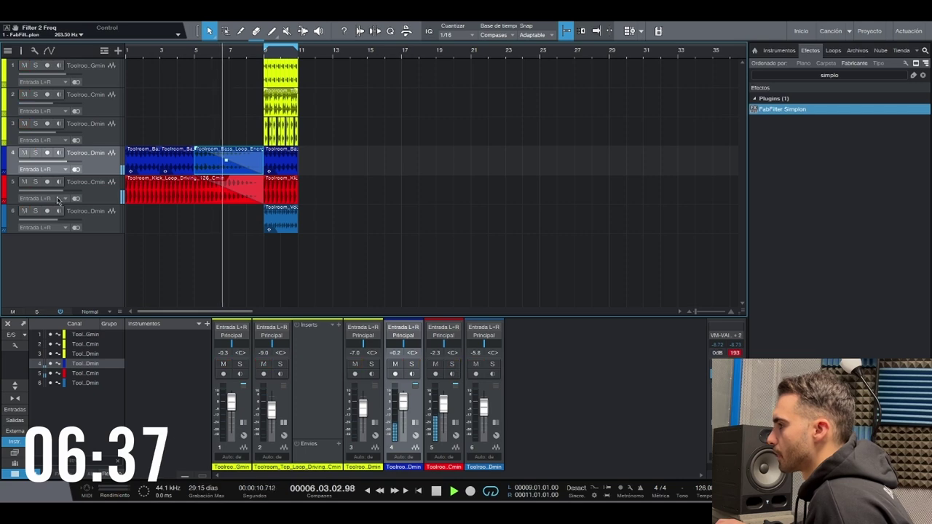
{"action": "key", "text": "space"}
Copy the vocal loop to bar 1 and duplicate the copy three times to fill the bars before bar 9.
{"action": "left_click_drag", "start_coordinate": [278, 229], "coordinate": [130, 223]}
{"action": "key", "text": "d"}
{"action": "key", "text": "d"}
{"action": "key", "text": "d"}
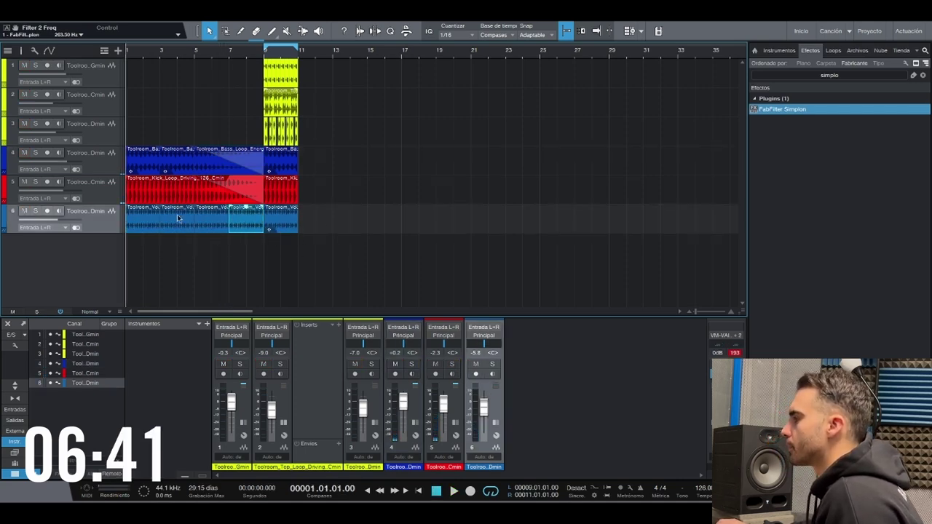
Insert the ValhallaRoom reverb on the vocal loop track.
{"action": "left_click", "coordinate": [849, 80]}
{"action": "type", "text": "val"}
{"action": "left_click_drag", "start_coordinate": [768, 106], "coordinate": [212, 229]}
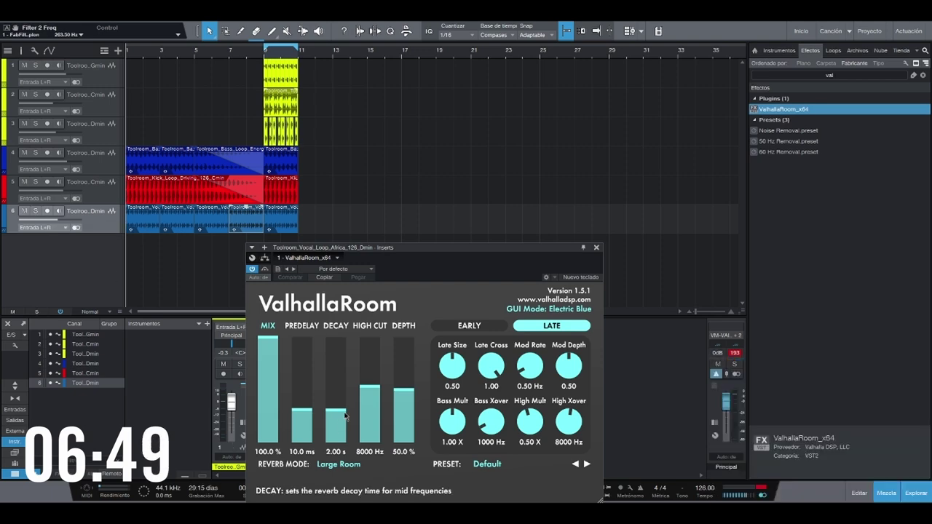
Set the vocal reverb to 5.82 s decay, 9780 Hz high cut, 57.1 % depth and 65 % mix.
{"action": "left_click_drag", "start_coordinate": [371, 381], "coordinate": [371, 376]}
{"action": "left_click_drag", "start_coordinate": [404, 392], "coordinate": [404, 385]}
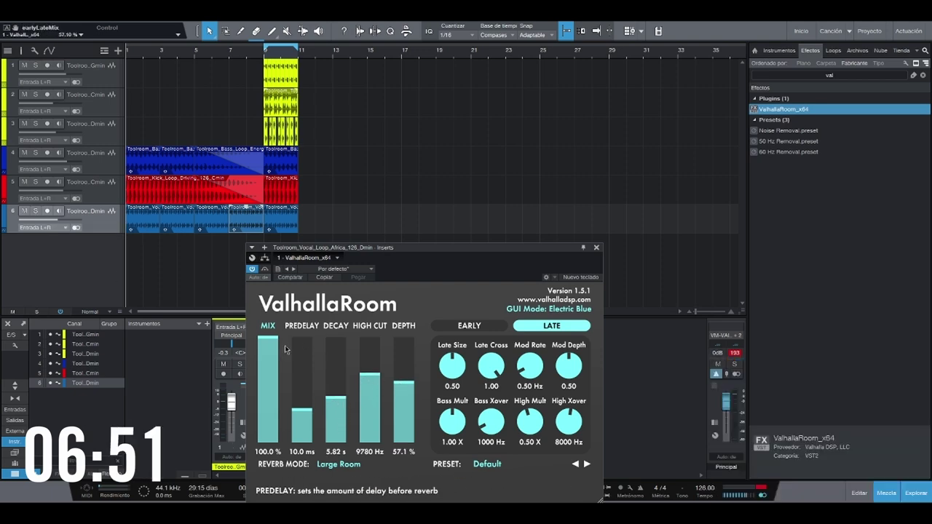
{"action": "key", "text": "space"}
{"action": "left_click_drag", "start_coordinate": [272, 346], "coordinate": [273, 375]}
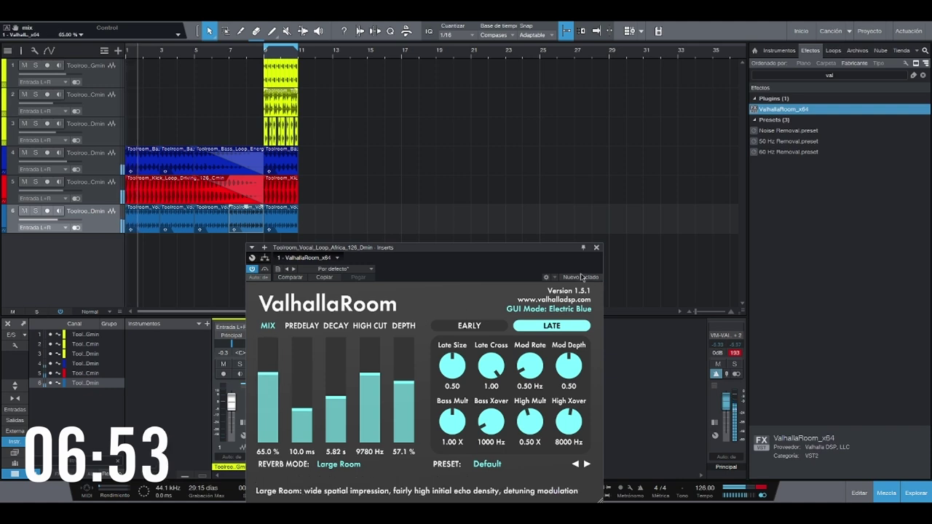
Automate the vocal reverb's mix to hold until bar 5 and curve down to nearly zero at bar 9.
{"action": "left_click", "coordinate": [597, 249]}
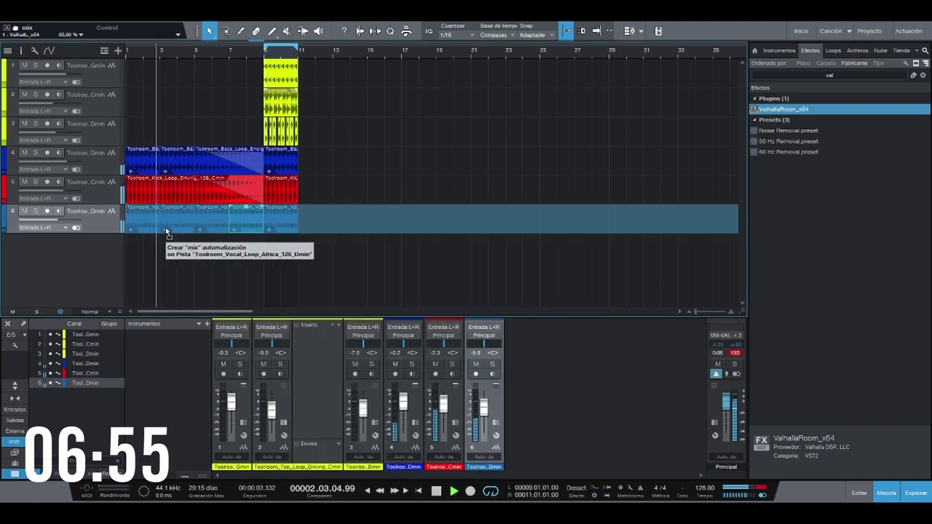
{"action": "key", "text": "a"}
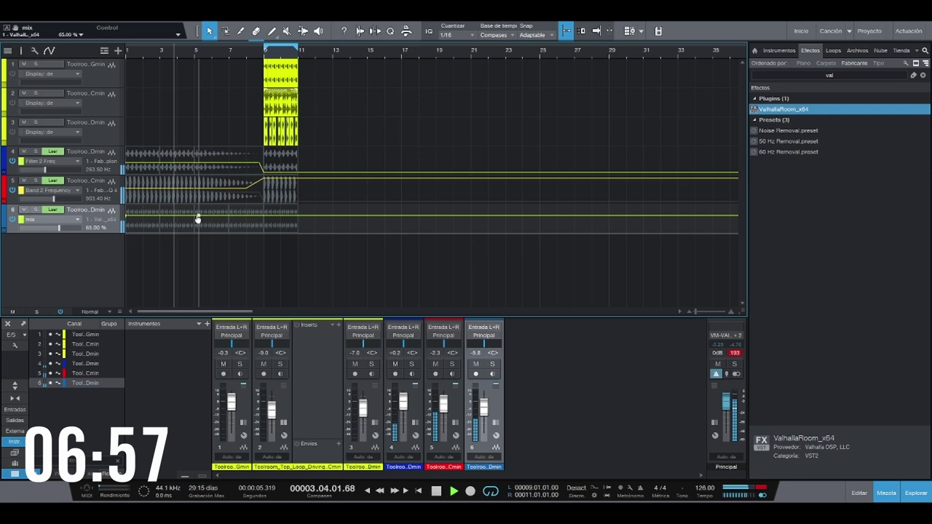
{"action": "key", "text": "space"}
{"action": "left_click_drag", "start_coordinate": [199, 219], "coordinate": [260, 232]}
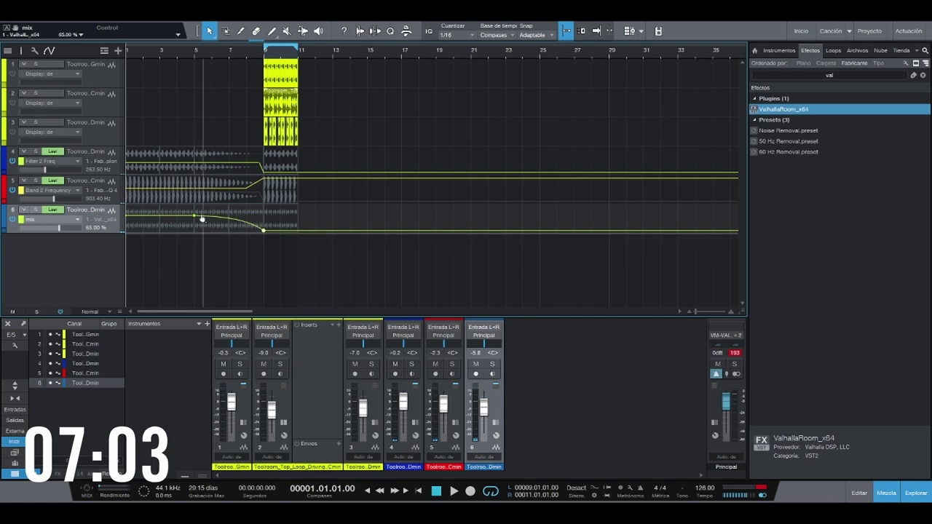
Lower the clip volume of the four vocal loops before bar 9 and play the intro.
{"action": "left_click_drag", "start_coordinate": [246, 263], "coordinate": [146, 215]}
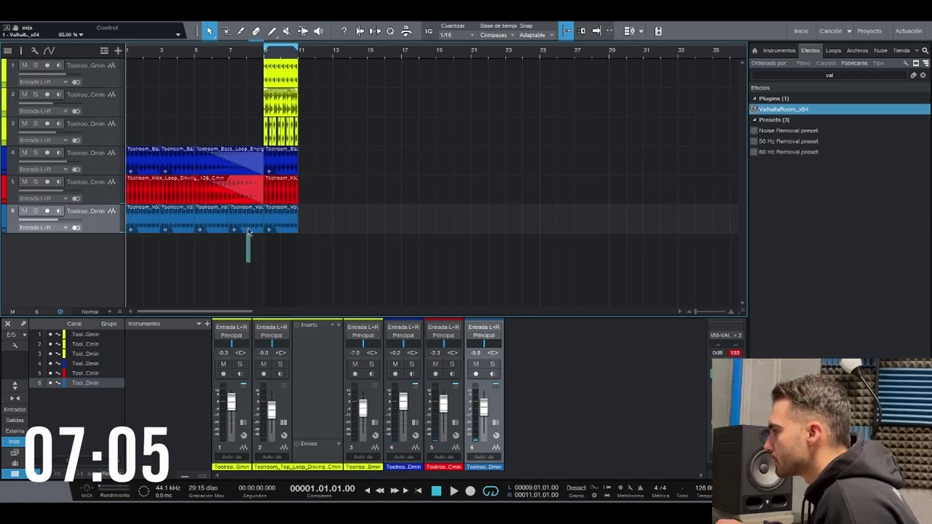
{"action": "left_click_drag", "start_coordinate": [143, 208], "coordinate": [145, 234]}
{"action": "key", "text": "space"}
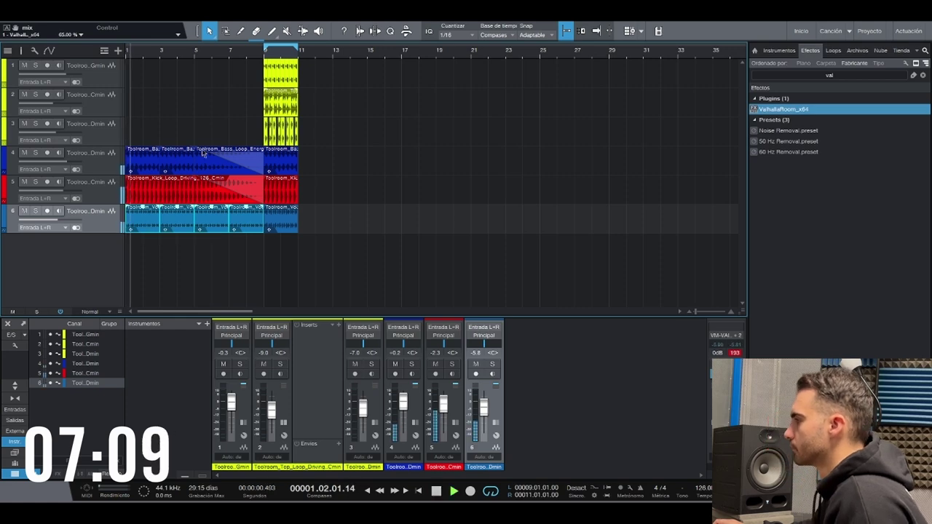
Copy the three yellow percussion loops to bar 1, repeat them up to bar 9, and play the intro.
{"action": "scroll", "coordinate": [244, 94], "scroll_direction": "down", "scroll_amount": 1}
{"action": "key", "text": "space"}
{"action": "left_click_drag", "start_coordinate": [332, 120], "coordinate": [265, 92]}
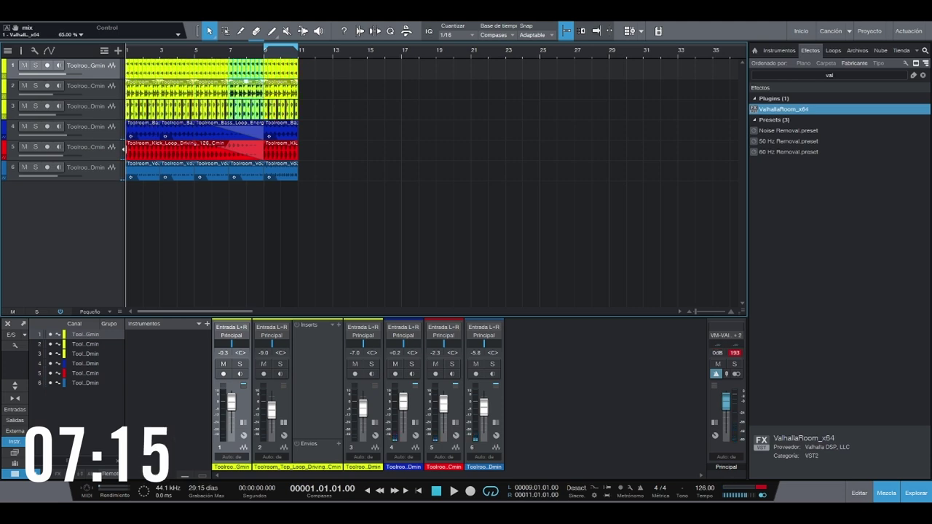
{"action": "key", "text": "space"}
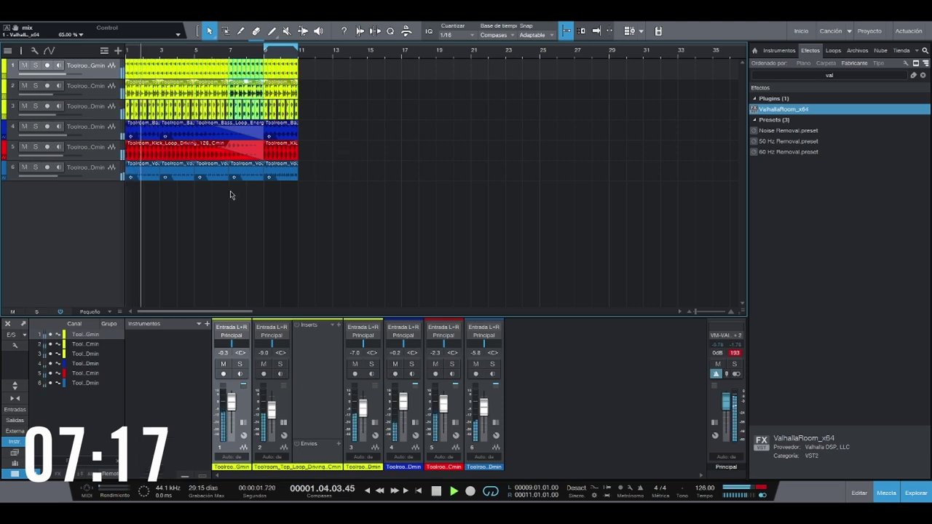
Adjust the bass track's Filter 2 Freq automation point just before bar 9.
{"action": "scroll", "coordinate": [191, 162], "scroll_direction": "up", "scroll_amount": 2}
{"action": "key", "text": "a"}
{"action": "key", "text": "a"}
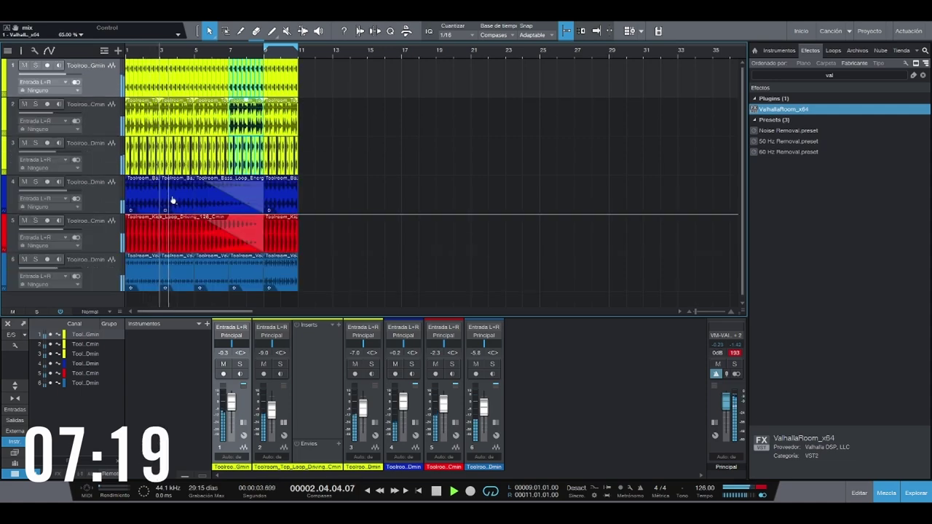
{"action": "key", "text": "a"}
{"action": "left_click_drag", "start_coordinate": [260, 201], "coordinate": [260, 205]}
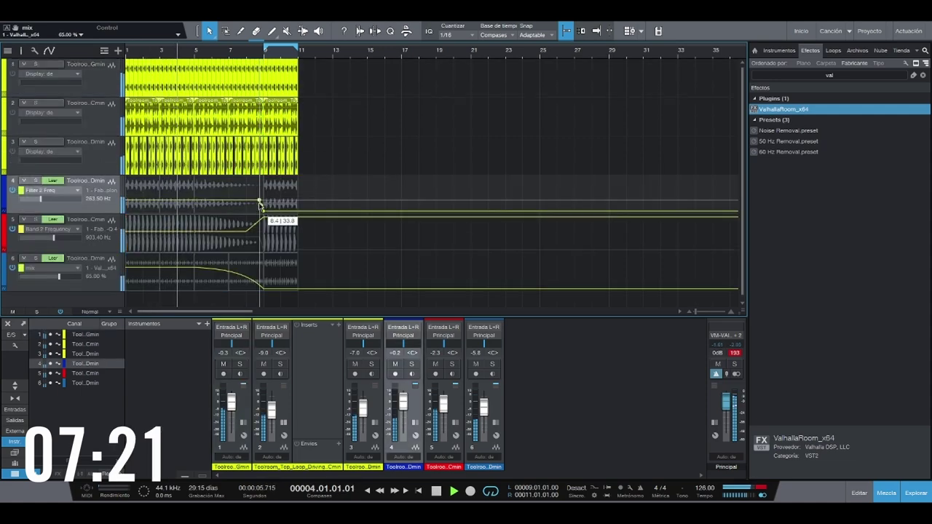
{"action": "key", "text": "a"}
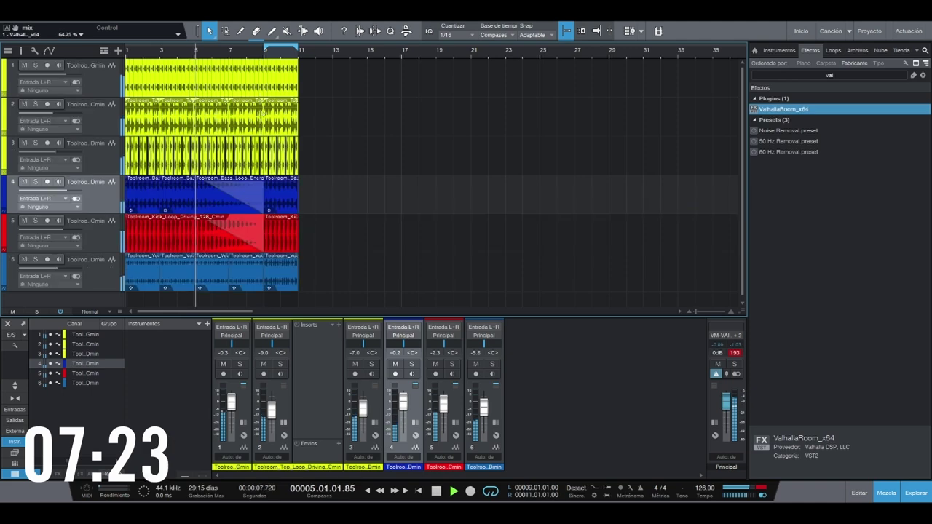
Trim the two upper percussion tracks and delete the third's last slice to leave a short gap before bar 9.
{"action": "left_click_drag", "start_coordinate": [247, 57], "coordinate": [278, 64]}
{"action": "key", "text": "e"}
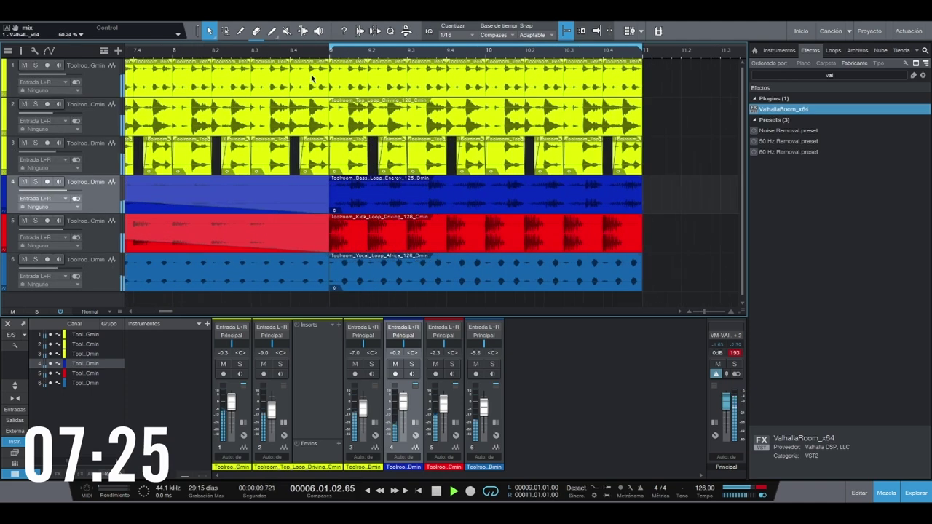
{"action": "left_click", "coordinate": [319, 82]}
{"action": "left_click_drag", "start_coordinate": [315, 78], "coordinate": [308, 79]}
{"action": "left_click_drag", "start_coordinate": [327, 114], "coordinate": [291, 113]}
{"action": "left_click", "coordinate": [313, 149]}
{"action": "key", "text": "Delete"}
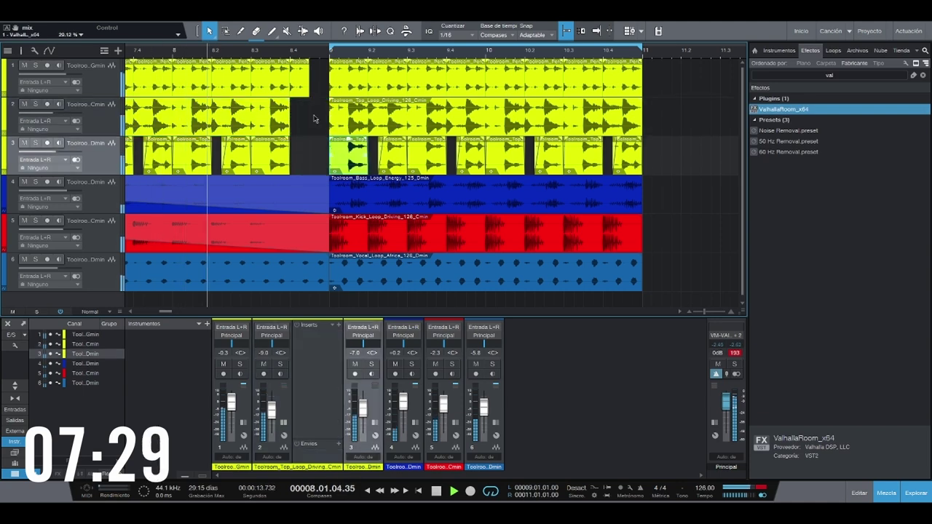
Duplicate the bar 9 to 11 loops on all six tracks so the section continues to bar 13.
{"action": "scroll", "coordinate": [277, 164], "scroll_direction": "down", "scroll_amount": 1}
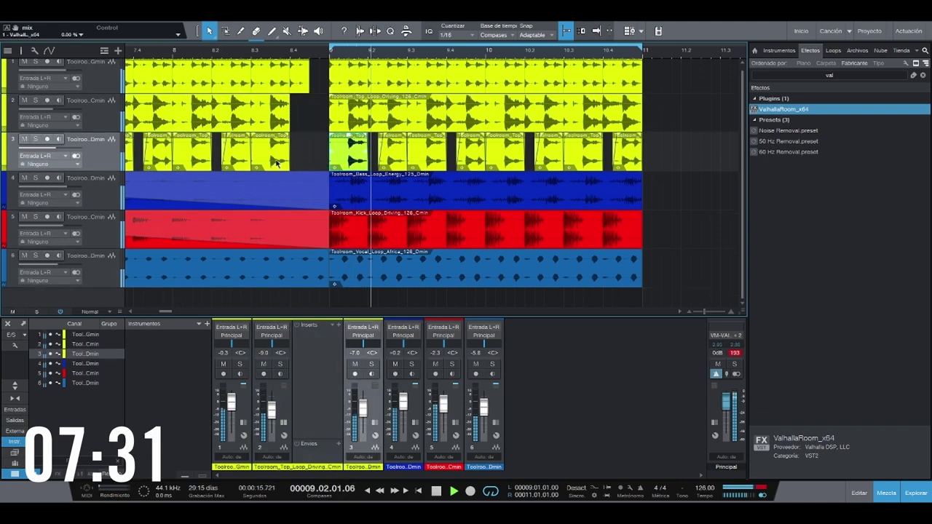
{"action": "scroll", "coordinate": [285, 71], "scroll_direction": "down", "scroll_amount": 4}
{"action": "scroll", "coordinate": [437, 115], "scroll_direction": "down", "scroll_amount": 1}
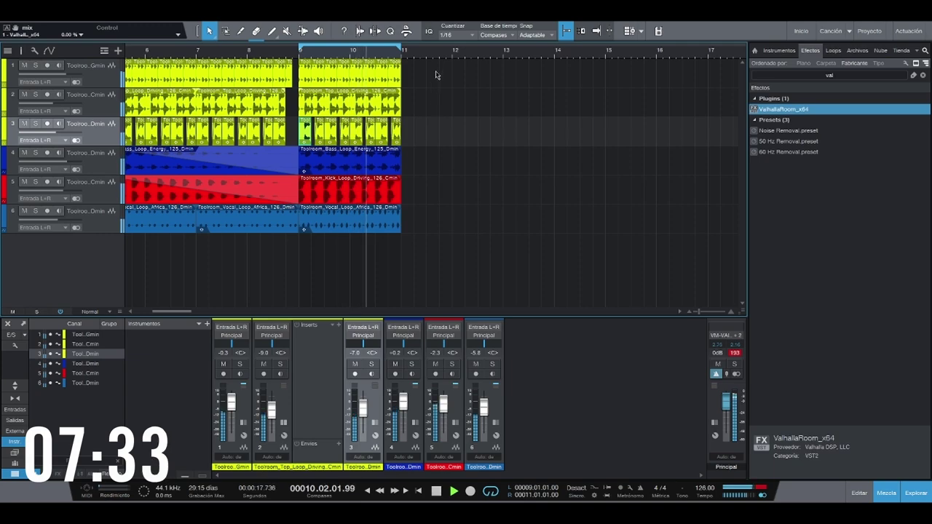
{"action": "key", "text": "space"}
{"action": "left_click_drag", "start_coordinate": [433, 76], "coordinate": [294, 222]}
{"action": "key", "text": "d"}
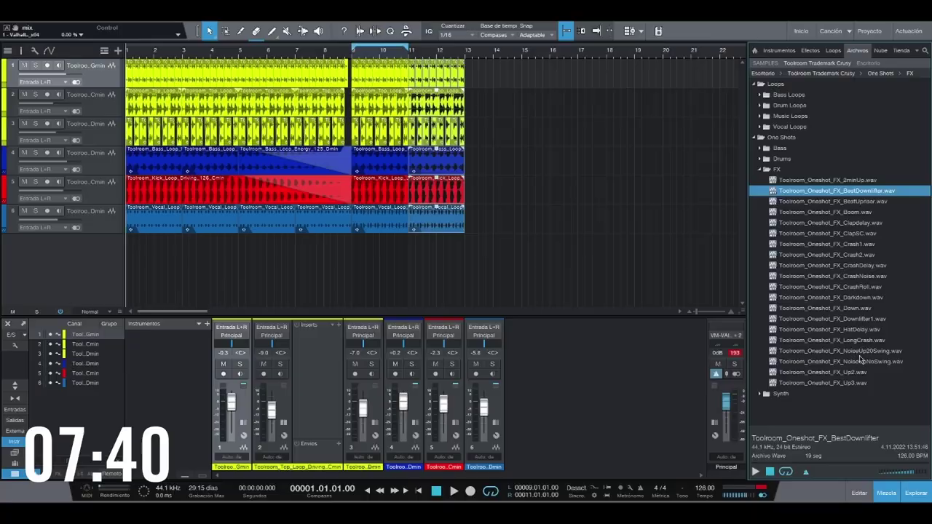
Place Toolroom_Oneshot_FX_NoiseUp20Swing.wav at bar 1 on a new track and set its volume to -10.1 dB.
{"action": "left_click_drag", "start_coordinate": [858, 351], "coordinate": [141, 258]}
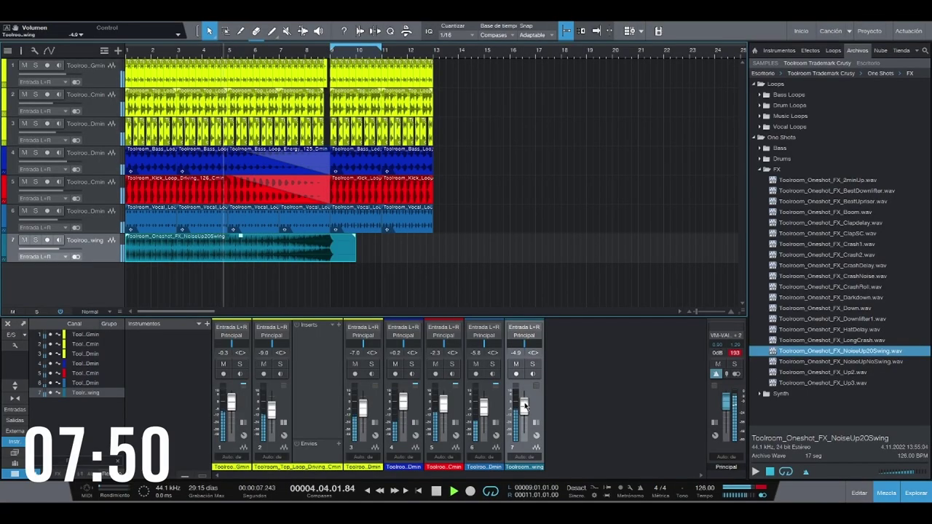
{"action": "left_click_drag", "start_coordinate": [524, 406], "coordinate": [526, 410]}
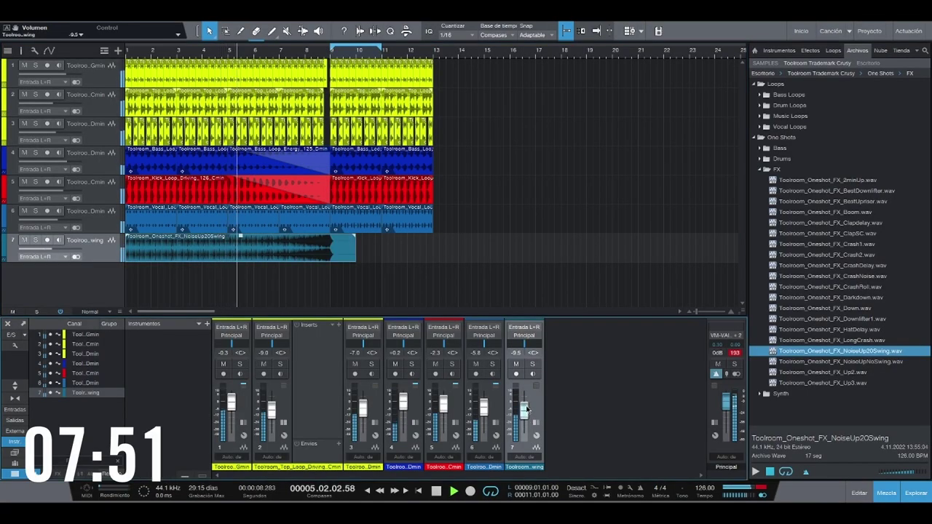
{"action": "scroll", "coordinate": [320, 66], "scroll_direction": "up", "scroll_amount": 6}
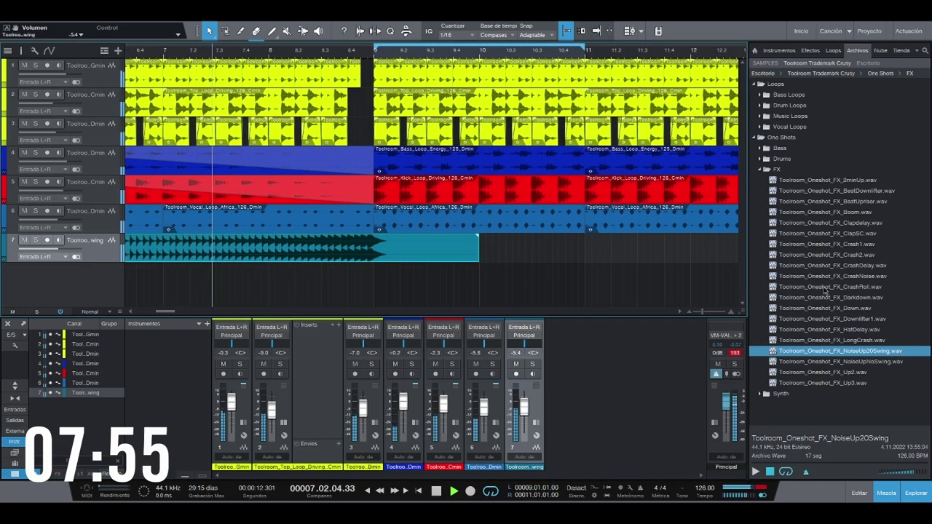
{"action": "left_click_drag", "start_coordinate": [524, 406], "coordinate": [526, 413]}
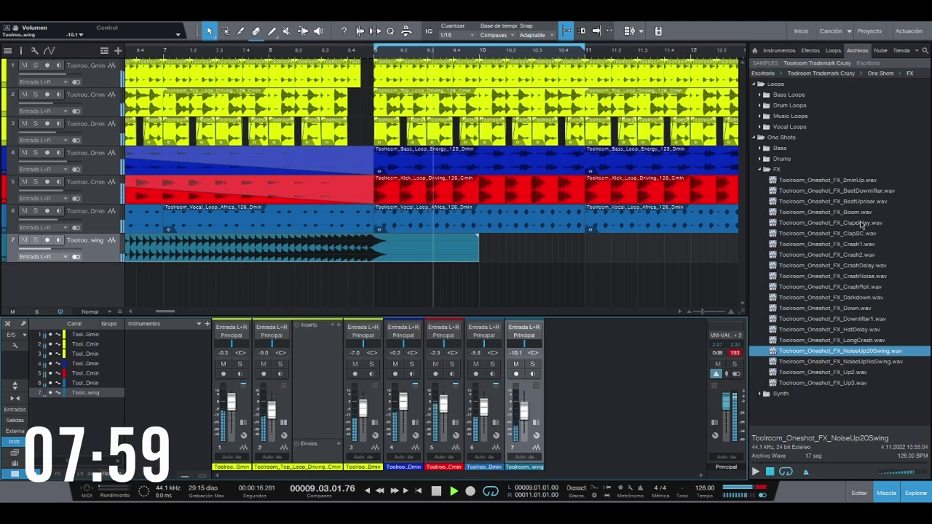
Place Toolroom_Oneshot_FX_Crash1.wav at bar 9 on a new track, balance it to -13.2 dB, and play from bar 9.
{"action": "key", "text": "space"}
{"action": "left_click_drag", "start_coordinate": [867, 245], "coordinate": [393, 278]}
{"action": "key", "text": "s"}
{"action": "key", "text": "alt+space"}
{"action": "key", "text": "space"}
{"action": "left_click_drag", "start_coordinate": [564, 402], "coordinate": [565, 413]}
{"action": "key", "text": "space"}
{"action": "key", "text": "space"}
{"action": "key", "text": "s"}
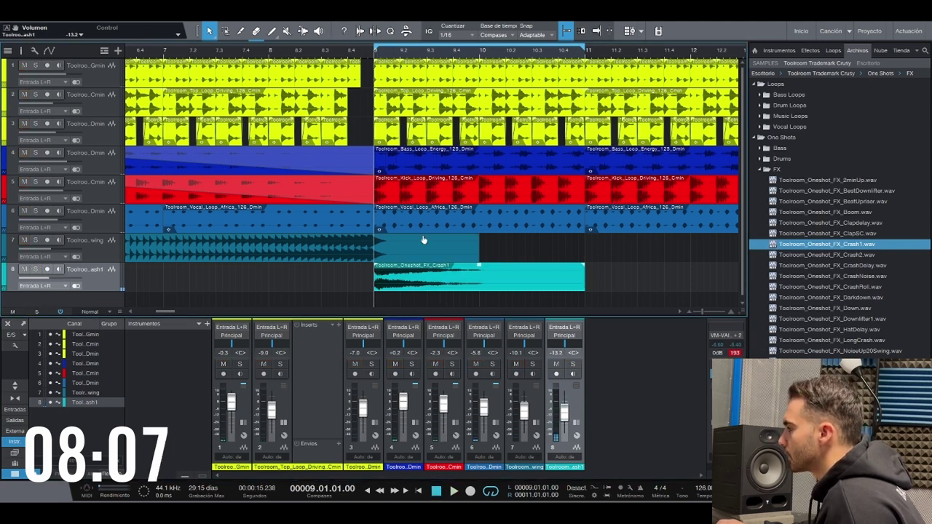
{"action": "key", "text": "space"}
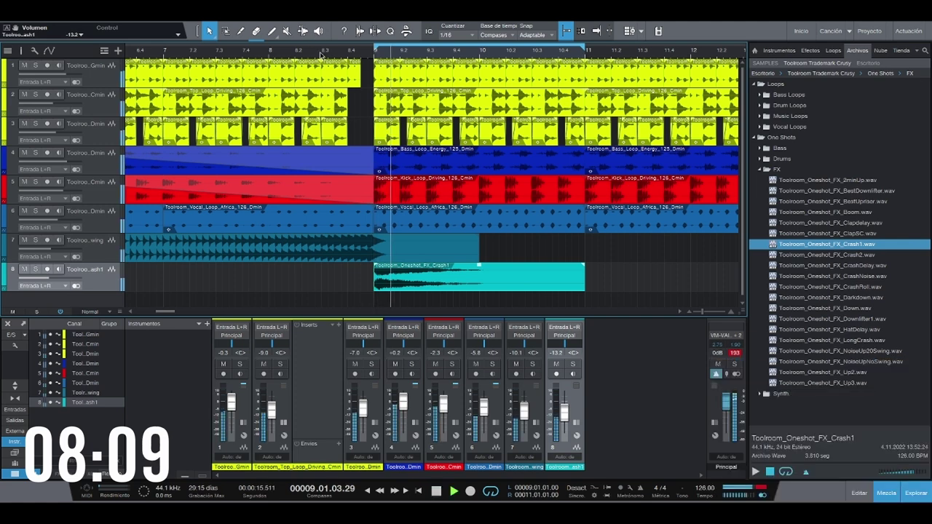
Build a bar 8 lead-in from one-beat copies of the crash running up to bar 9, and play from bar 8.
{"action": "key", "text": "space"}
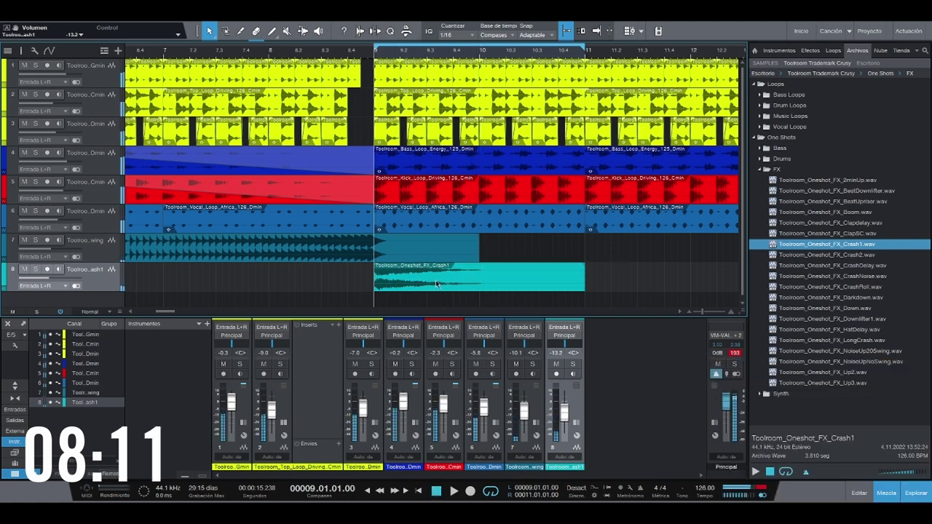
{"action": "left_click_drag", "start_coordinate": [360, 278], "coordinate": [333, 277]}
{"action": "left_click_drag", "start_coordinate": [479, 278], "coordinate": [294, 278]}
{"action": "key", "text": "d"}
{"action": "key", "text": "d"}
{"action": "key", "text": "d"}
{"action": "left_click_drag", "start_coordinate": [235, 276], "coordinate": [361, 288]}
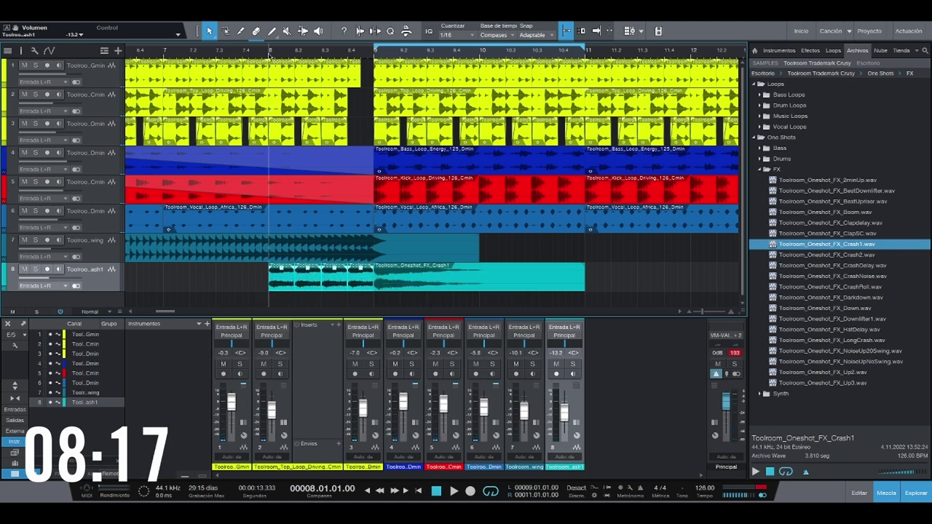
{"action": "left_click", "coordinate": [269, 56]}
{"action": "key", "text": "space"}
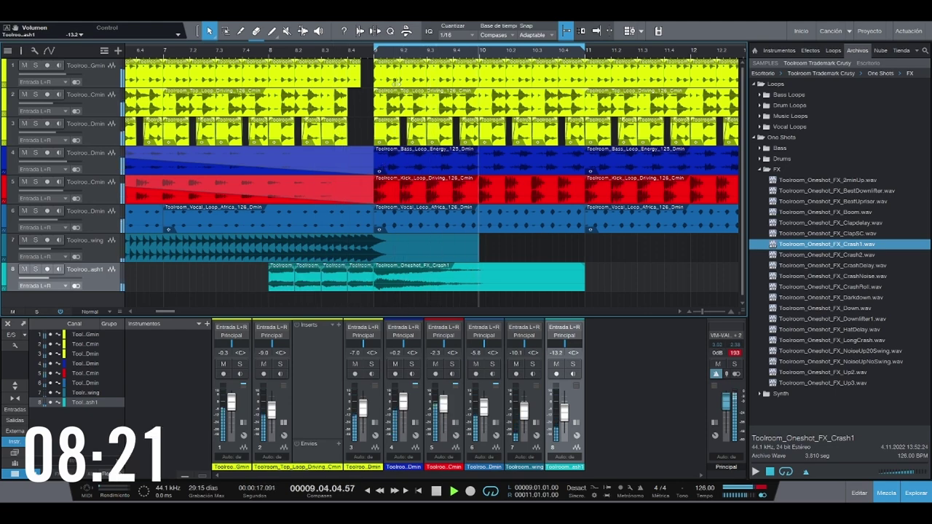
Place Toolroom_Vocal_Loop_Africa_126_Dmin_2.wav at bar 1 on a new track and duplicate it through to bar 13.
{"action": "scroll", "coordinate": [409, 55], "scroll_direction": "down", "scroll_amount": 3}
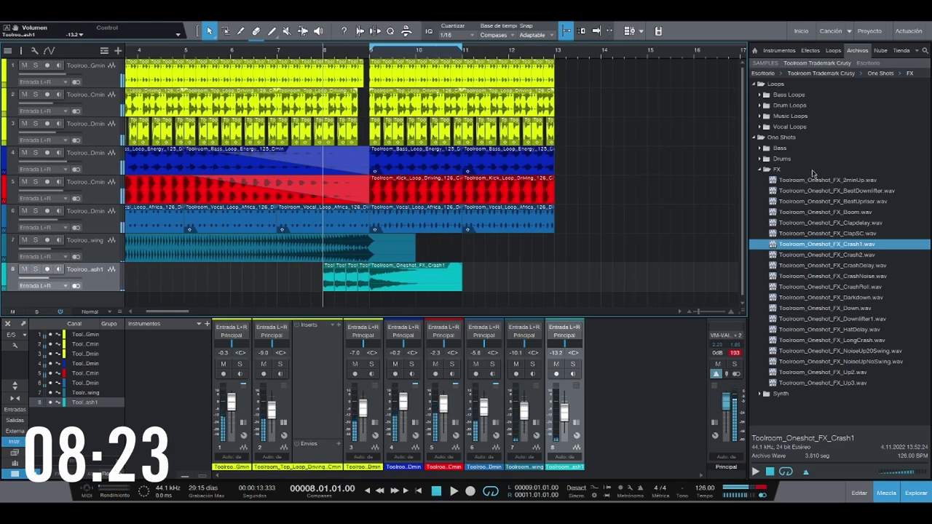
{"action": "left_click", "coordinate": [787, 170]}
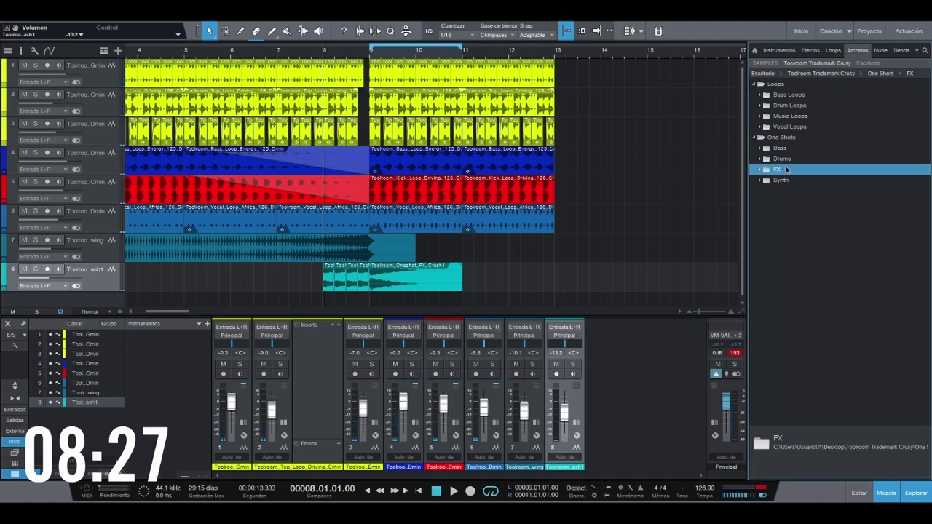
{"action": "left_click", "coordinate": [792, 127]}
{"action": "left_click", "coordinate": [840, 138]}
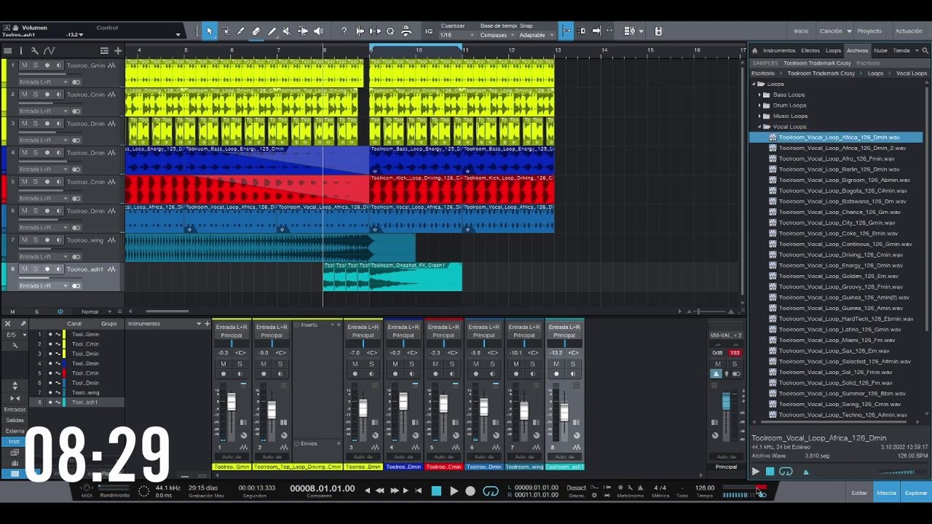
{"action": "key", "text": "Down"}
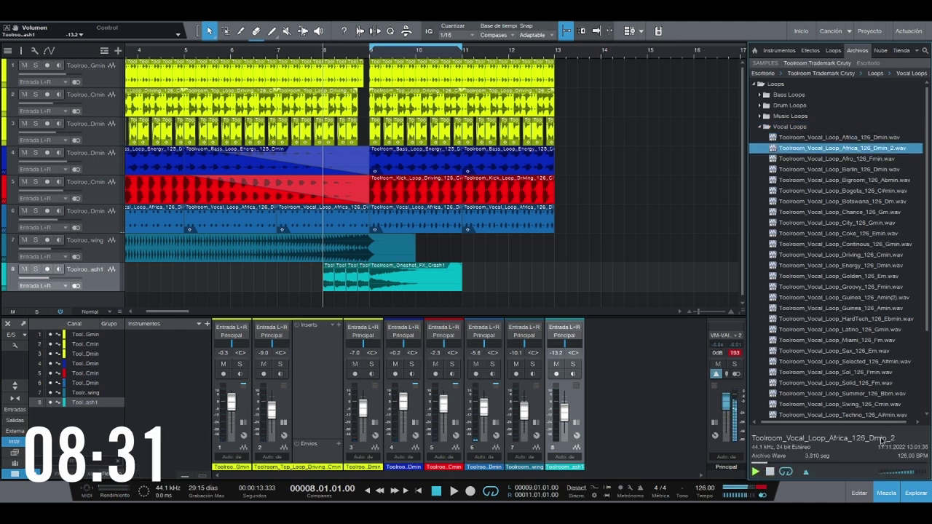
{"action": "left_click_drag", "start_coordinate": [219, 213], "coordinate": [140, 233]}
{"action": "scroll", "coordinate": [437, 182], "scroll_direction": "left", "scroll_amount": 2}
{"action": "left_click_drag", "start_coordinate": [322, 54], "coordinate": [323, 25]}
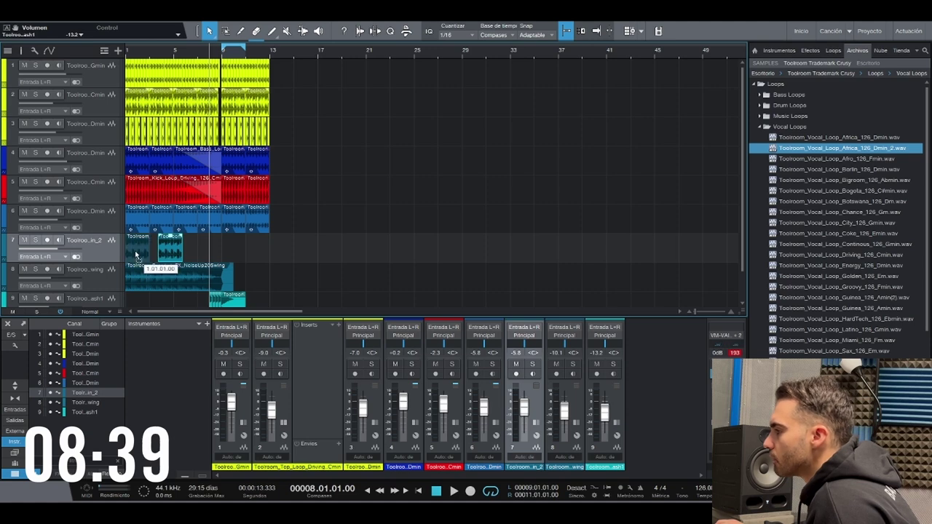
{"action": "key", "text": "d"}
{"action": "key", "text": "d"}
{"action": "scroll", "coordinate": [334, 103], "scroll_direction": "down", "scroll_amount": 1}
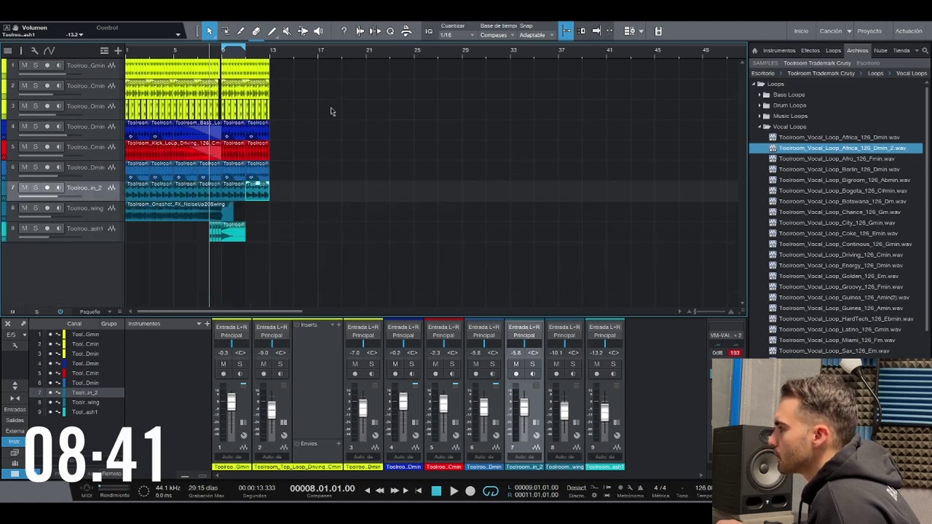
Solo the second vocal track, move it directly above the bass track, and set its volume to -22.5 dB.
{"action": "left_click", "coordinate": [811, 51]}
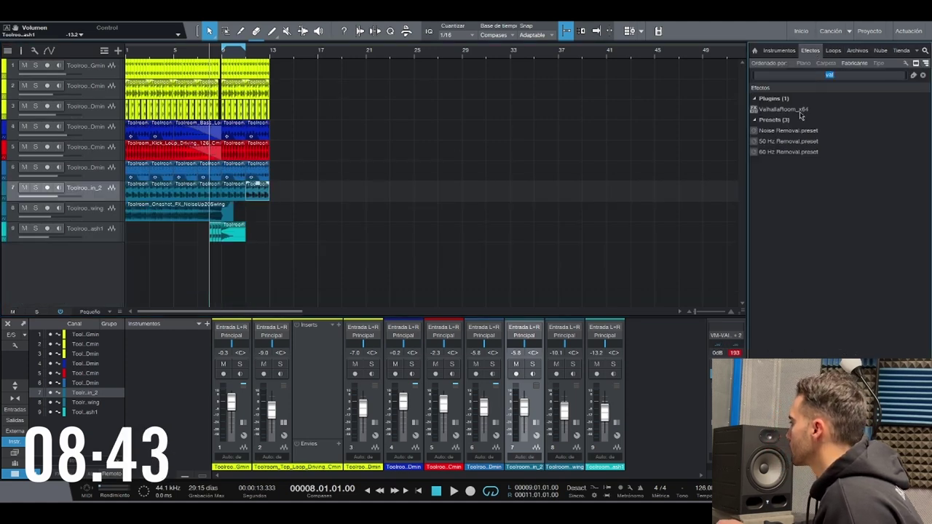
{"action": "left_click", "coordinate": [342, 170]}
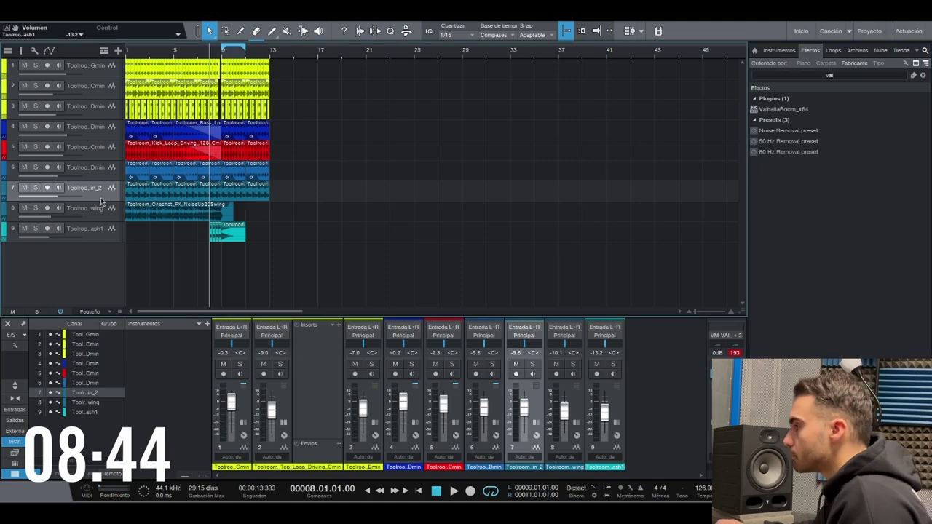
{"action": "left_click", "coordinate": [35, 188]}
{"action": "left_click_drag", "start_coordinate": [95, 134], "coordinate": [137, 120]}
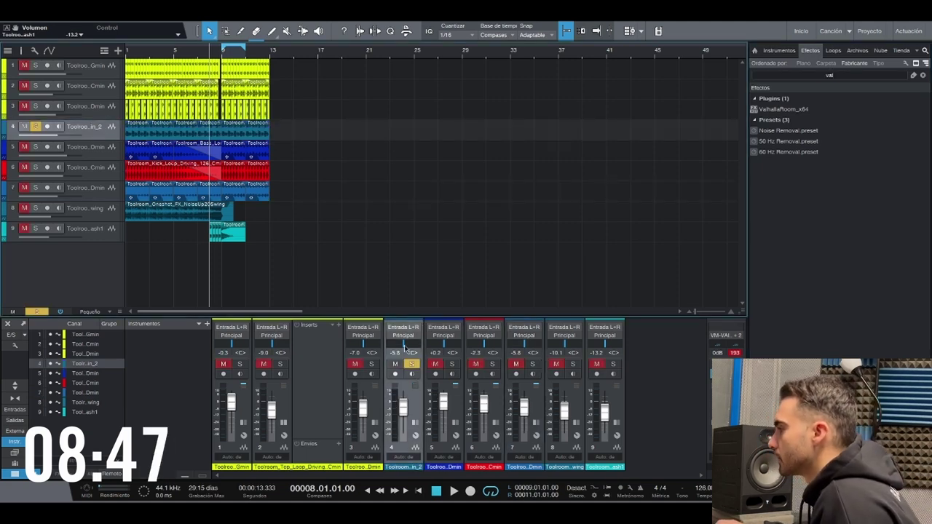
{"action": "left_click_drag", "start_coordinate": [403, 410], "coordinate": [403, 420]}
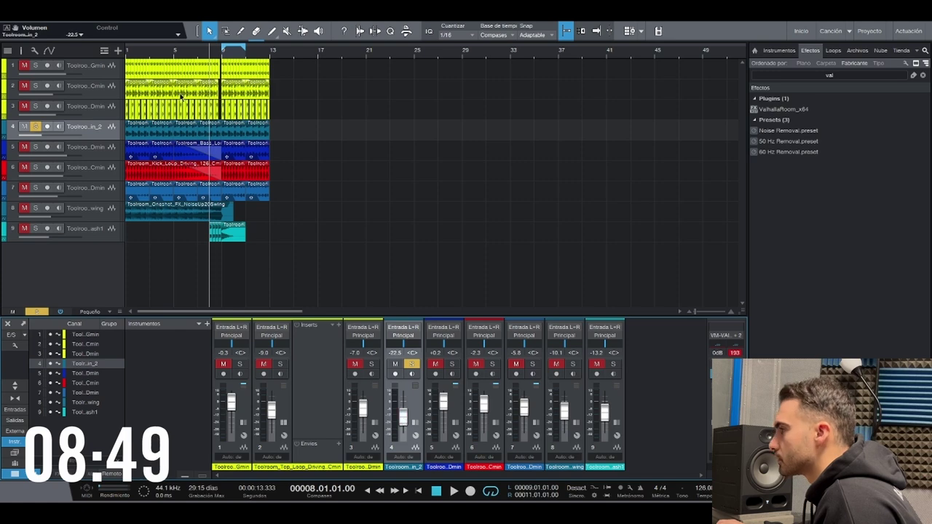
Add FabFilter Pro-Q 3 to the second vocal track with a 12 dB/oct high cut around 2.5 kHz, and unsolo the track.
{"action": "left_click_drag", "start_coordinate": [158, 51], "coordinate": [163, 67]}
{"action": "double_click", "coordinate": [831, 75]}
{"action": "type", "text": "fab"}
{"action": "left_click_drag", "start_coordinate": [782, 163], "coordinate": [291, 131]}
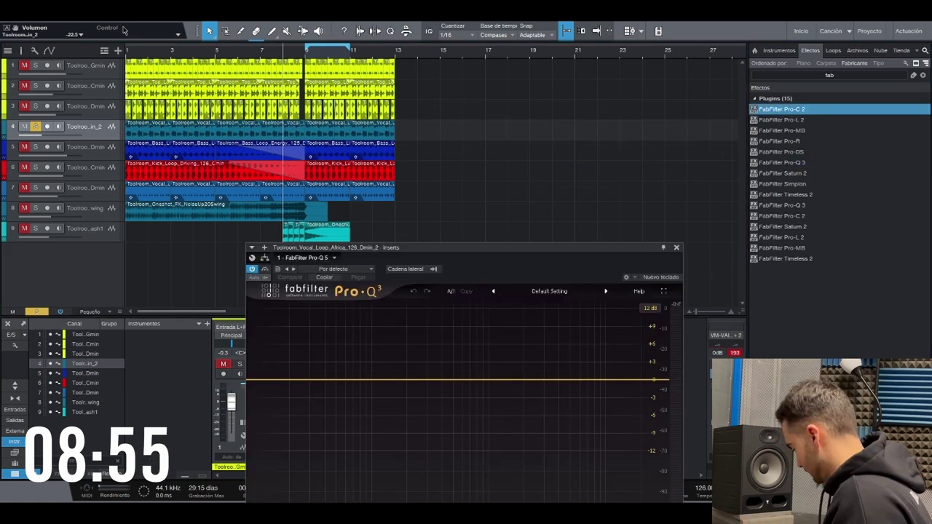
{"action": "key", "text": "space"}
{"action": "left_click_drag", "start_coordinate": [656, 380], "coordinate": [533, 399]}
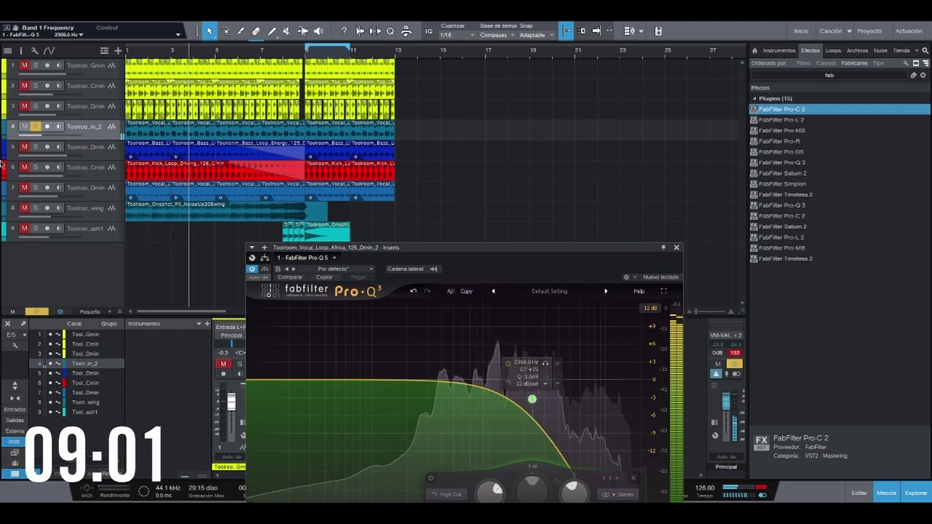
{"action": "key", "text": "s"}
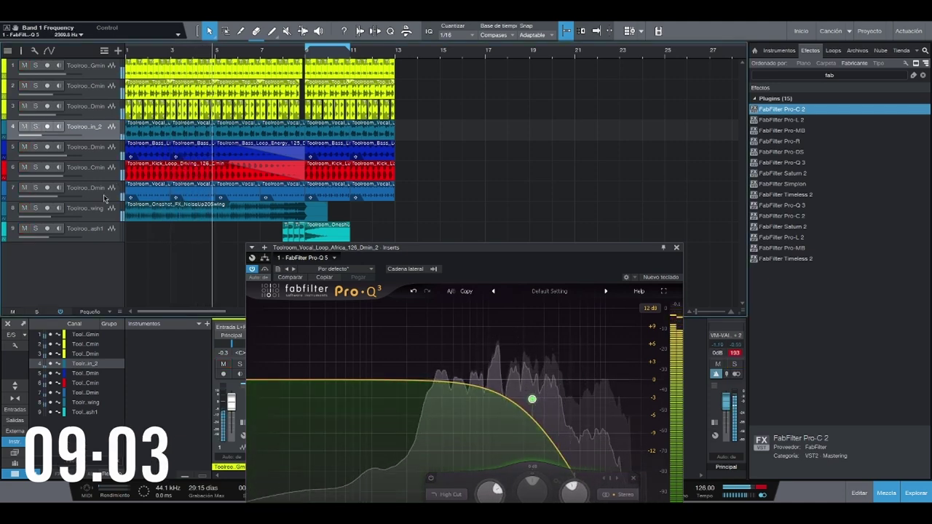
Transpose all clips on the second vocal track by -2 semitones and play them back with the full mix from bar 1.
{"action": "key", "text": "space"}
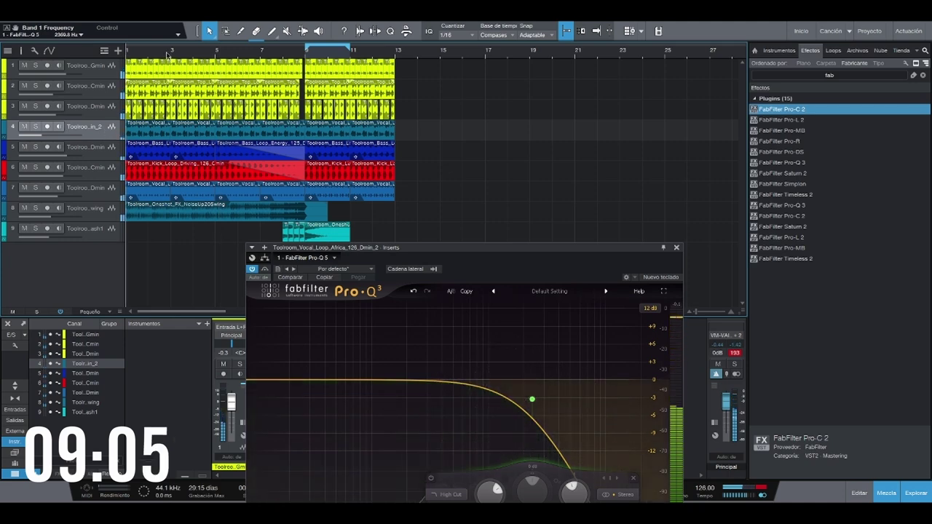
{"action": "right_click", "coordinate": [144, 132]}
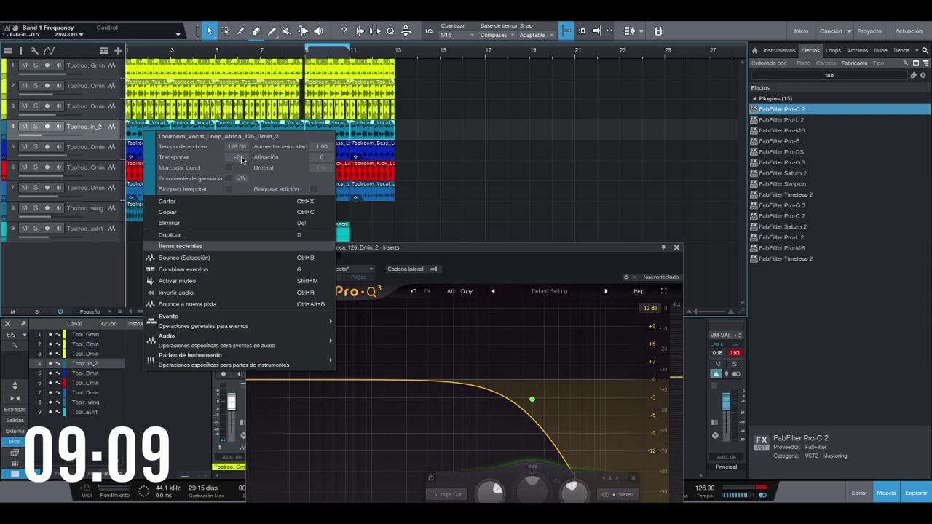
{"action": "left_click", "coordinate": [479, 124]}
{"action": "key", "text": "space"}
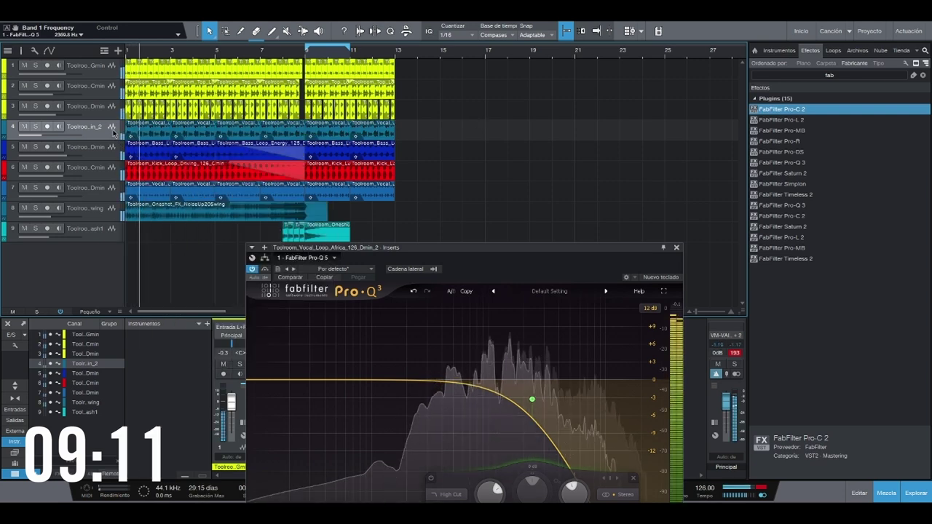
Close the equalizer window and extend the loop range to cover bars 1 to 13.
{"action": "left_click", "coordinate": [677, 248]}
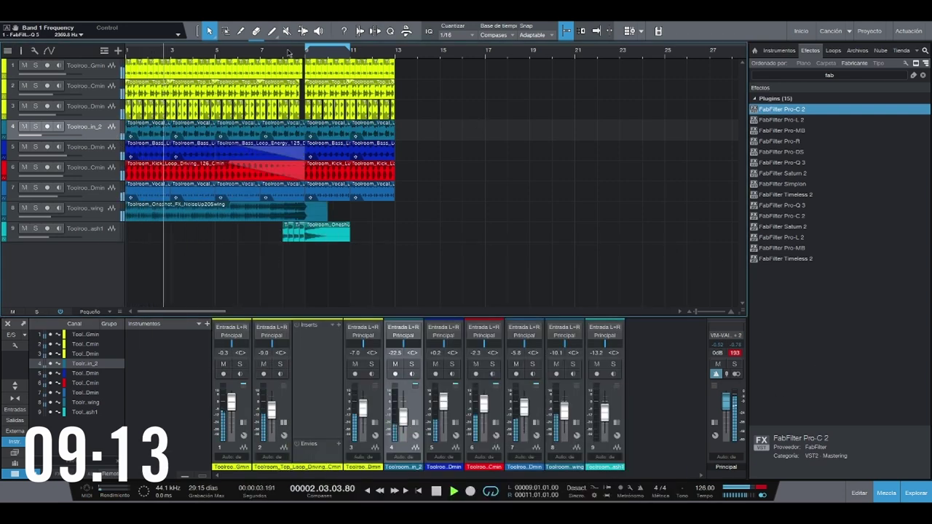
{"action": "left_click_drag", "start_coordinate": [306, 49], "coordinate": [126, 49]}
{"action": "key", "text": "space"}
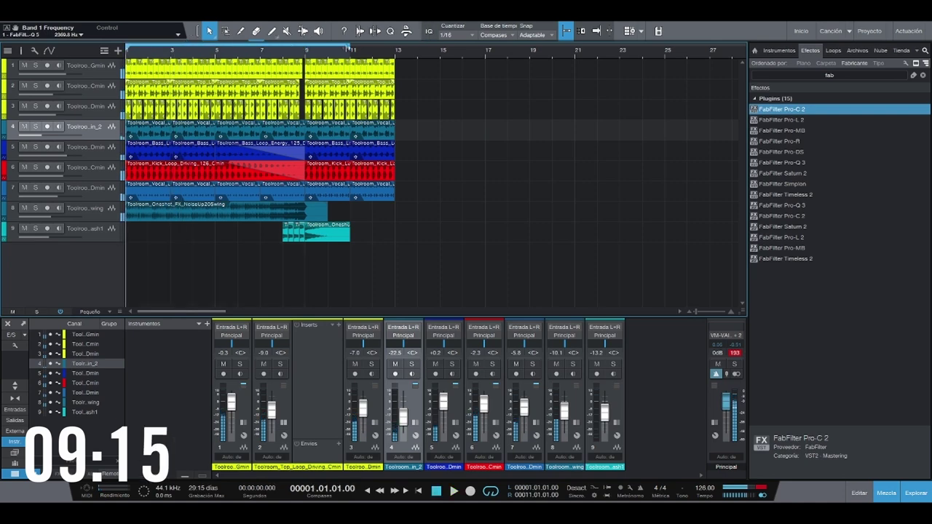
Place Toolroom_Oneshot_FX_2minUp.wav on a new track above the crash so that it spans bars 1 to 9.
{"action": "left_click", "coordinate": [857, 50]}
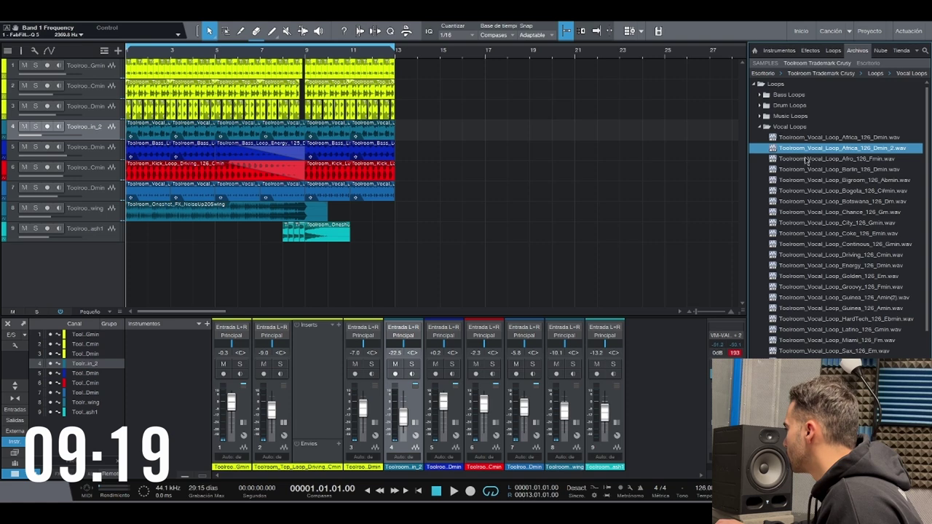
{"action": "left_click", "coordinate": [792, 127]}
{"action": "left_click", "coordinate": [788, 171]}
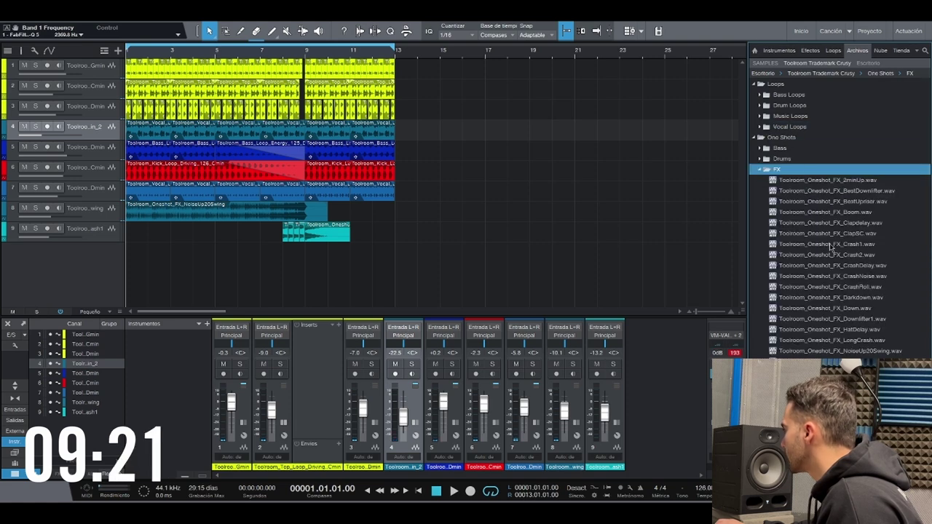
{"action": "left_click", "coordinate": [831, 255]}
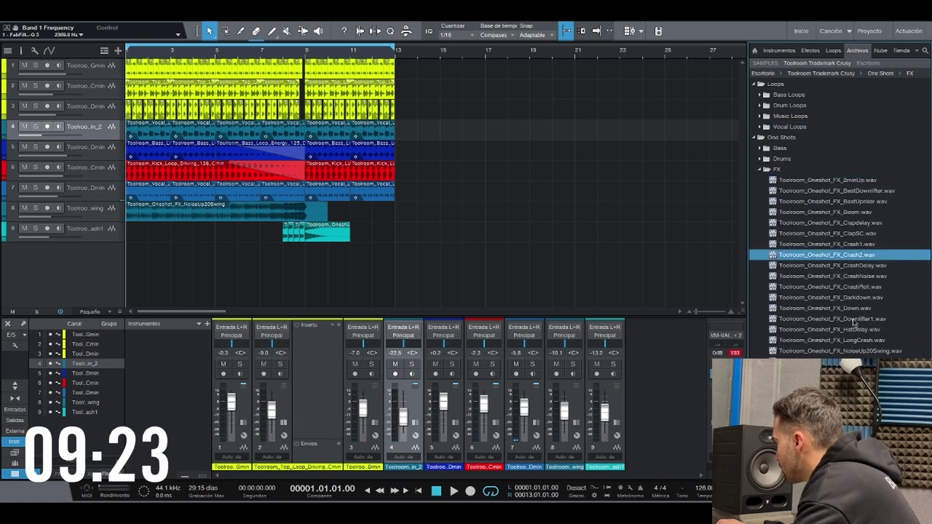
{"action": "left_click", "coordinate": [858, 181]}
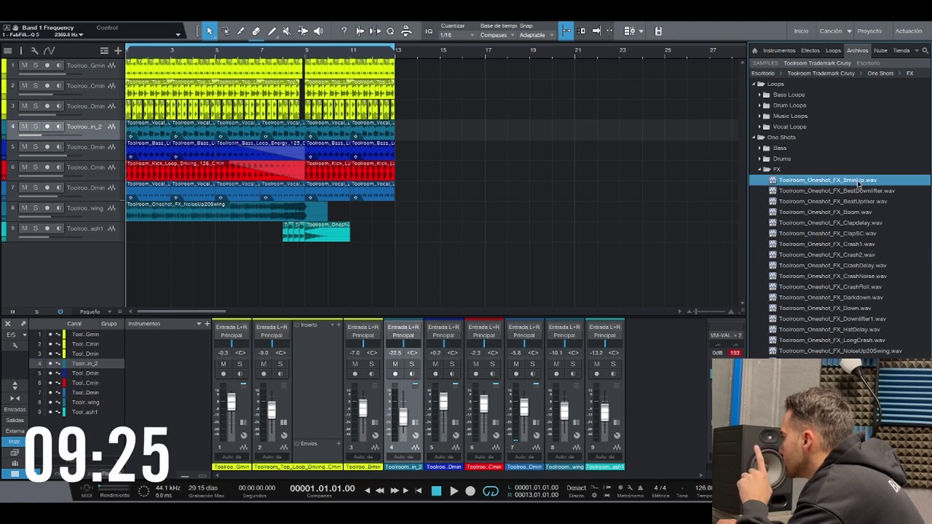
{"action": "left_click_drag", "start_coordinate": [858, 182], "coordinate": [251, 231]}
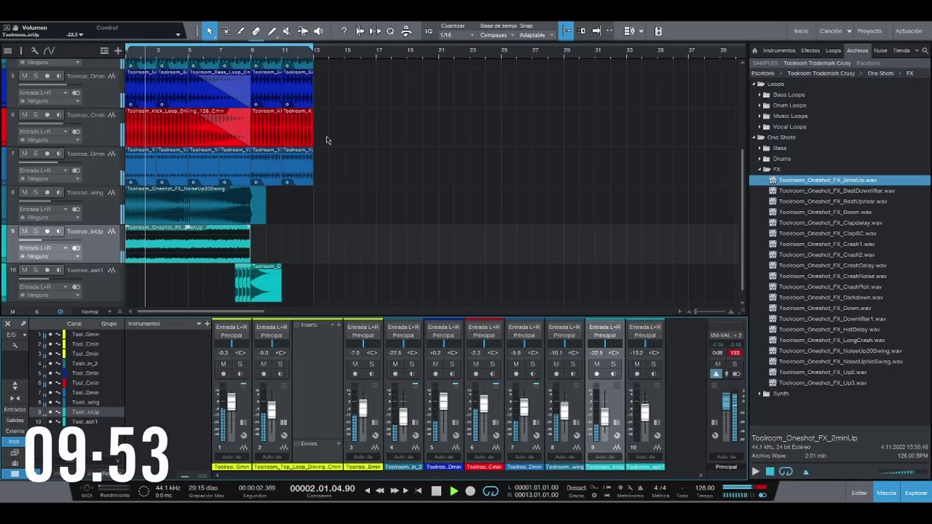
Apply a fade-in across the whole 2minUp riser up to bar 9 and play the transition into the drop.
{"action": "key", "text": "e"}
{"action": "key", "text": "e"}
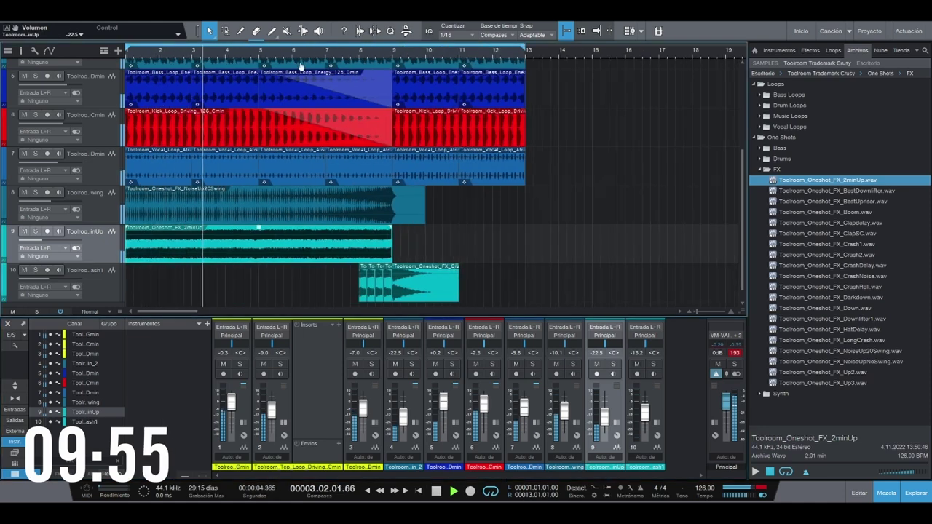
{"action": "left_click_drag", "start_coordinate": [128, 230], "coordinate": [417, 229]}
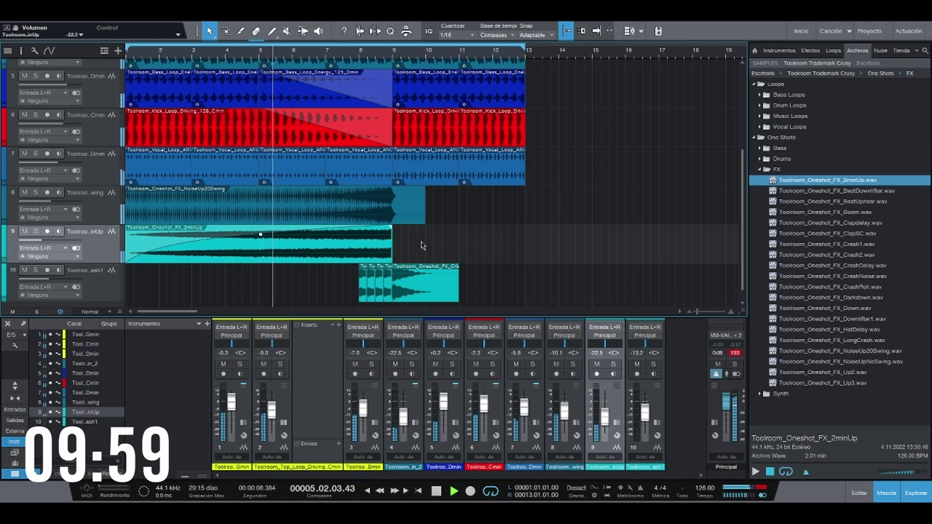
{"action": "left_click", "coordinate": [370, 54]}
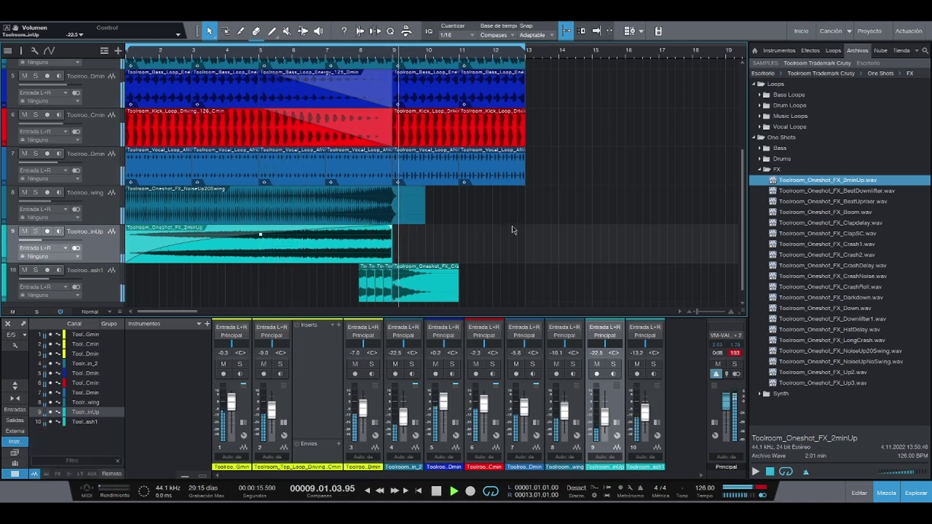
Duplicate the bar 9 to 13 clips on all seven loop tracks through to bar 17 and switch looping off.
{"action": "scroll", "coordinate": [514, 229], "scroll_direction": "down", "scroll_amount": 1}
{"action": "left_click_drag", "start_coordinate": [520, 52], "coordinate": [338, 245]}
{"action": "scroll", "coordinate": [537, 109], "scroll_direction": "up", "scroll_amount": 2}
{"action": "key", "text": "d"}
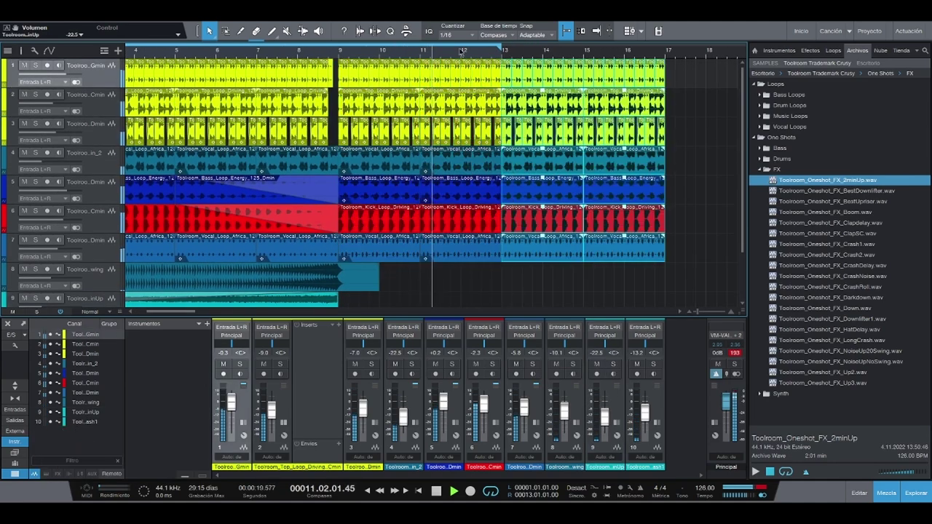
{"action": "scroll", "coordinate": [444, 252], "scroll_direction": "down", "scroll_amount": 2}
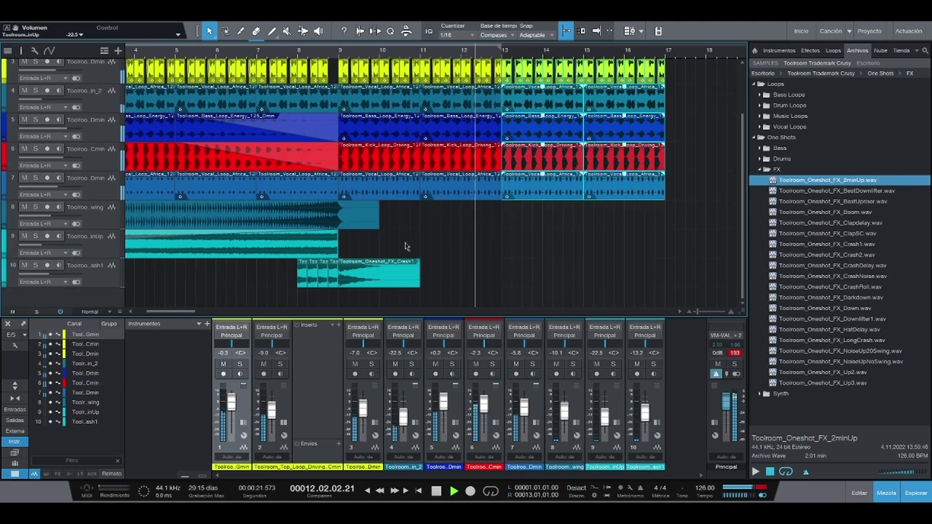
Stop playback and trim the second vocal track to leave a short gap before bar 9.
{"action": "scroll", "coordinate": [477, 222], "scroll_direction": "up", "scroll_amount": 1}
{"action": "scroll", "coordinate": [503, 178], "scroll_direction": "up", "scroll_amount": 1}
{"action": "key", "text": "space"}
{"action": "scroll", "coordinate": [435, 156], "scroll_direction": "down", "scroll_amount": 4}
{"action": "scroll", "coordinate": [436, 149], "scroll_direction": "down", "scroll_amount": 1}
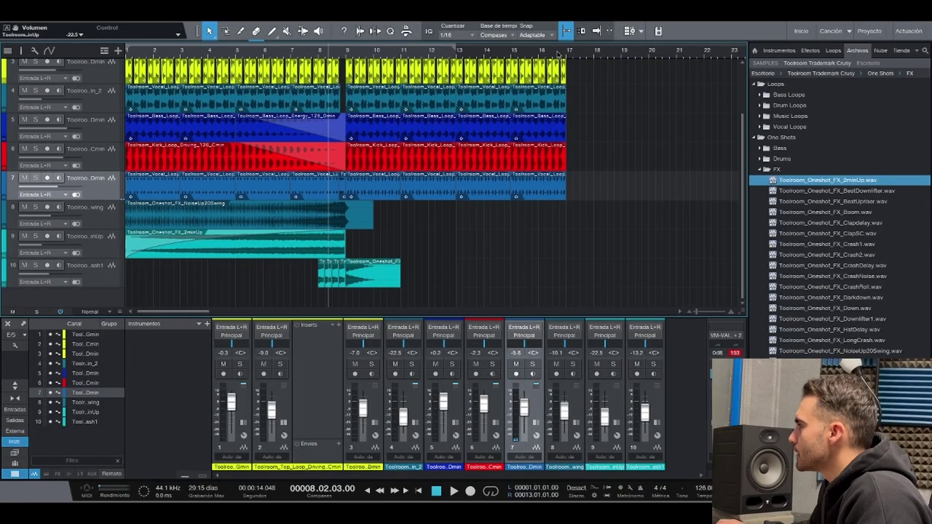
Play the arrangement from bar 1 through the drop to review it, and stop playback.
{"action": "key", "text": "w"}
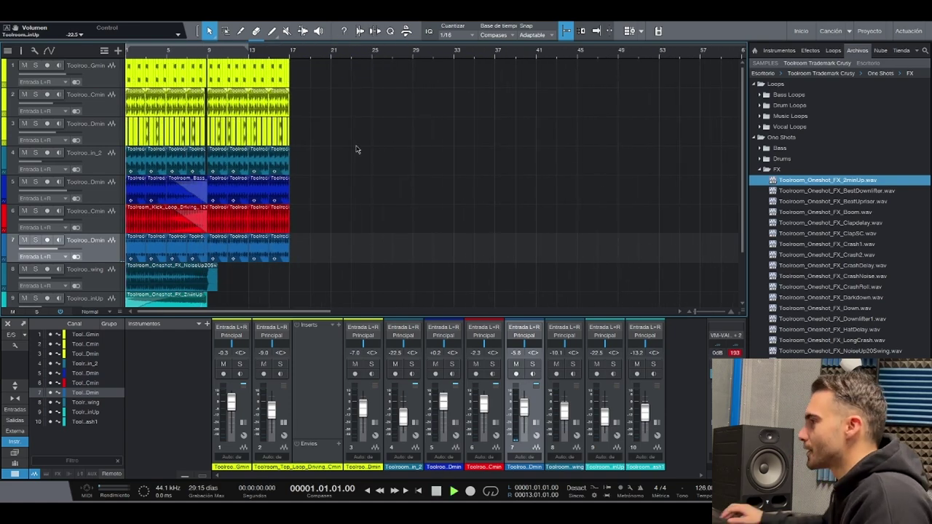
{"action": "key", "text": "space"}
{"action": "left_click_drag", "start_coordinate": [182, 59], "coordinate": [383, 133]}
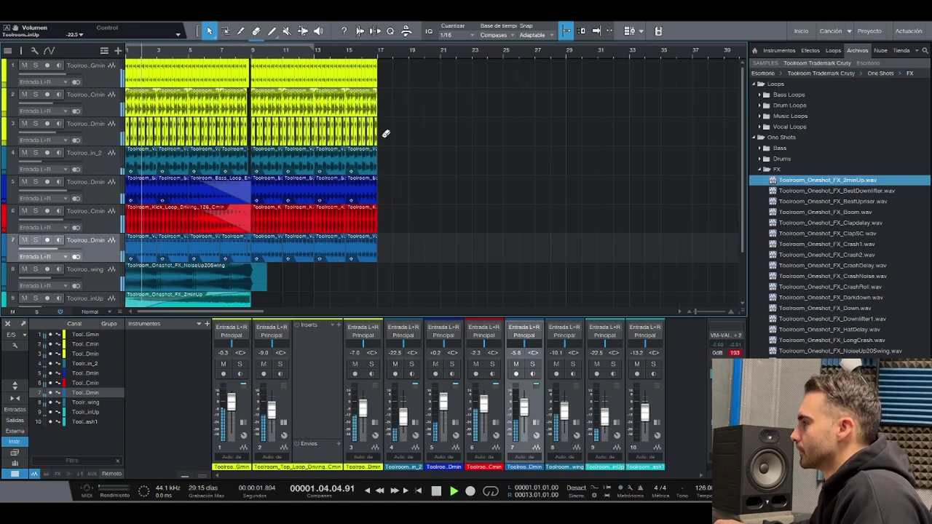
{"action": "scroll", "coordinate": [384, 141], "scroll_direction": "down", "scroll_amount": 1}
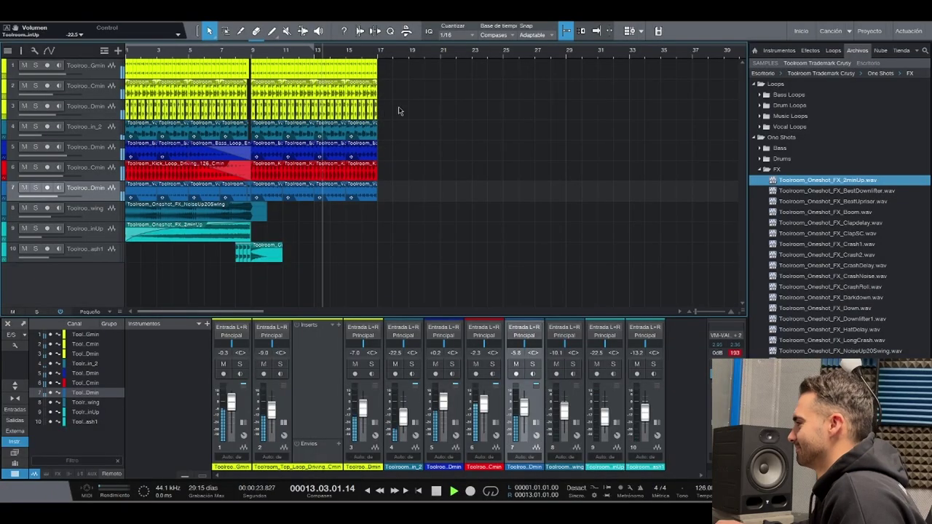
{"action": "key", "text": "space"}
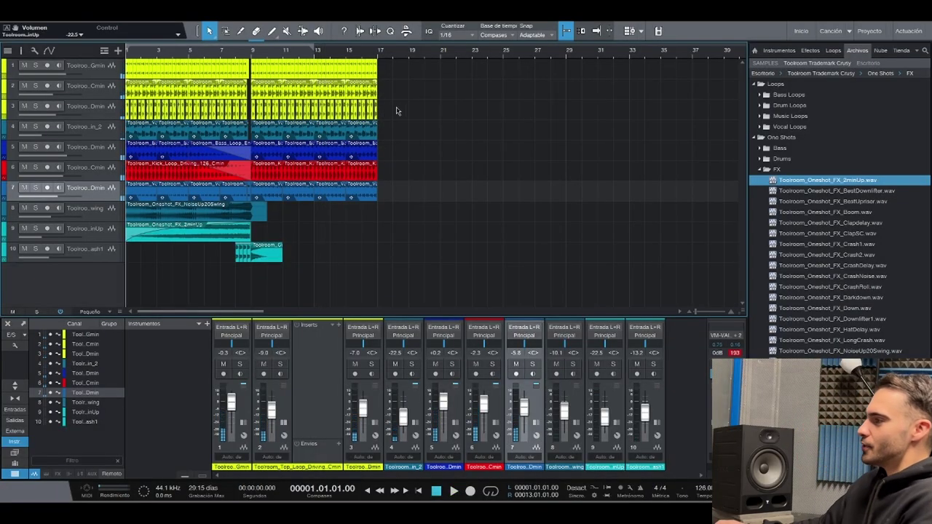